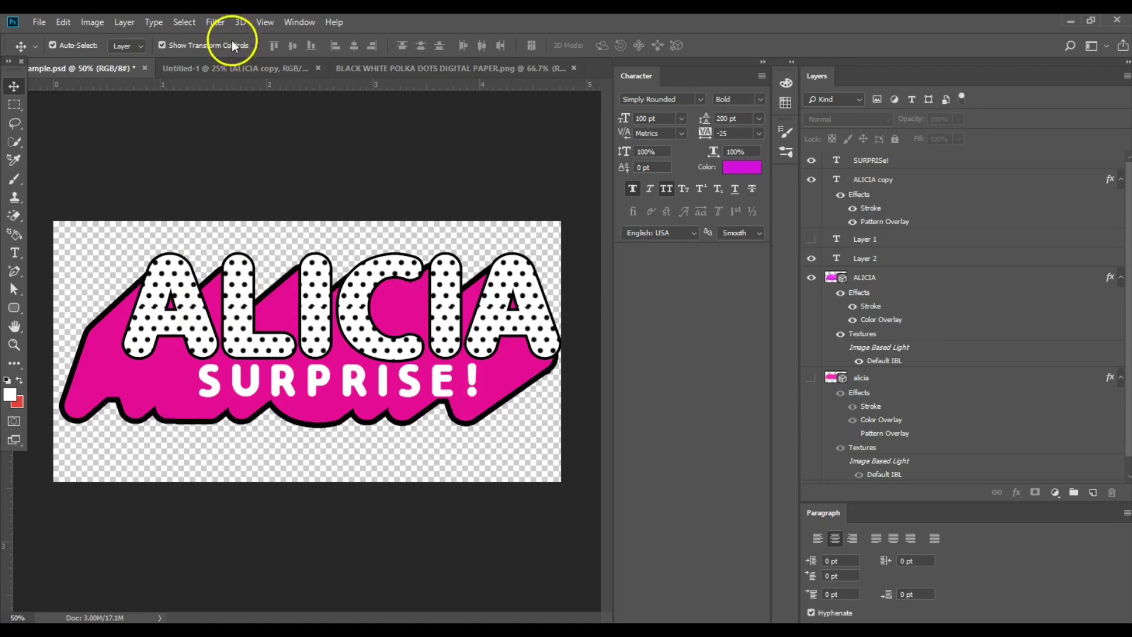
Switch from ample.psd to the blank Untitled-1 document.
click(222, 65)
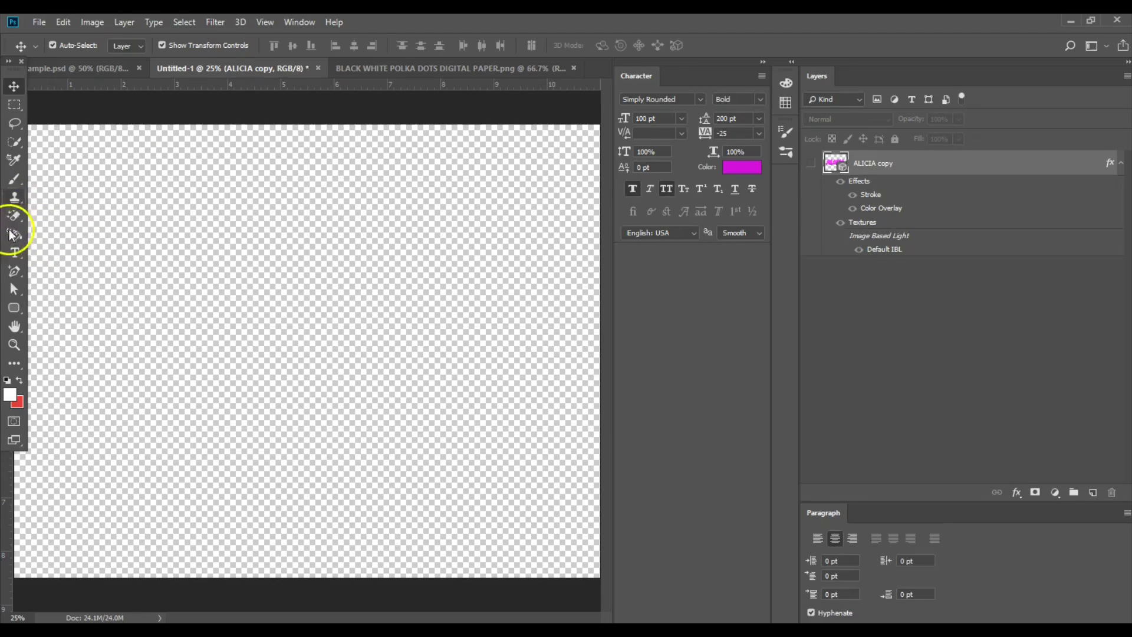
Type ALICIA in magenta Simply Rounded Bold 100 pt and drag it right and down.
click(14, 253)
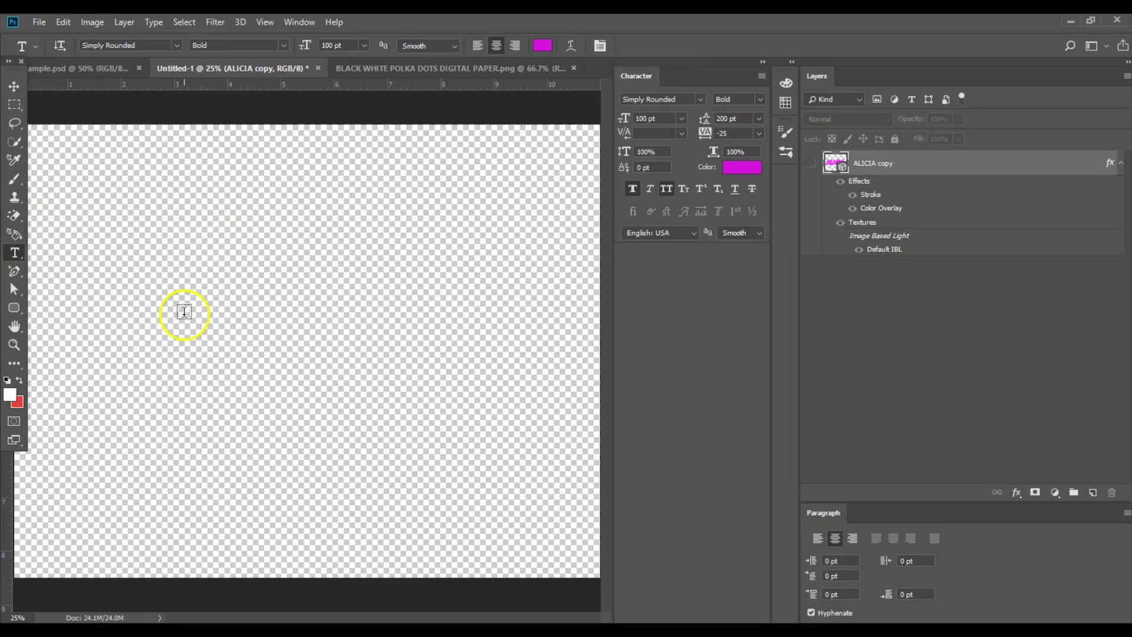
click(169, 281)
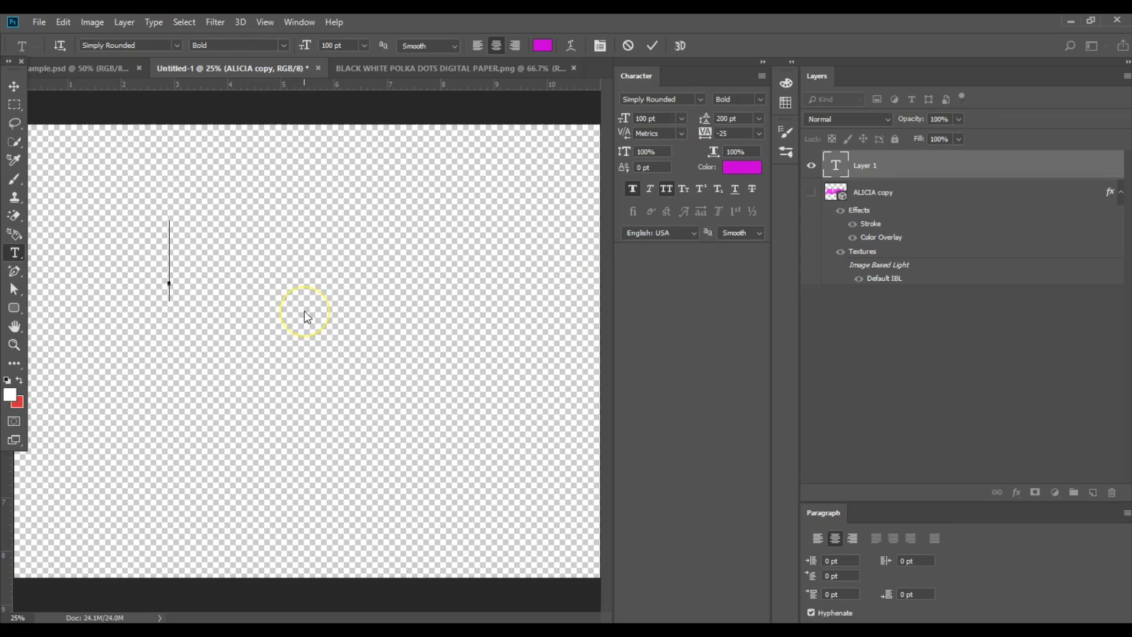
text(ALI)
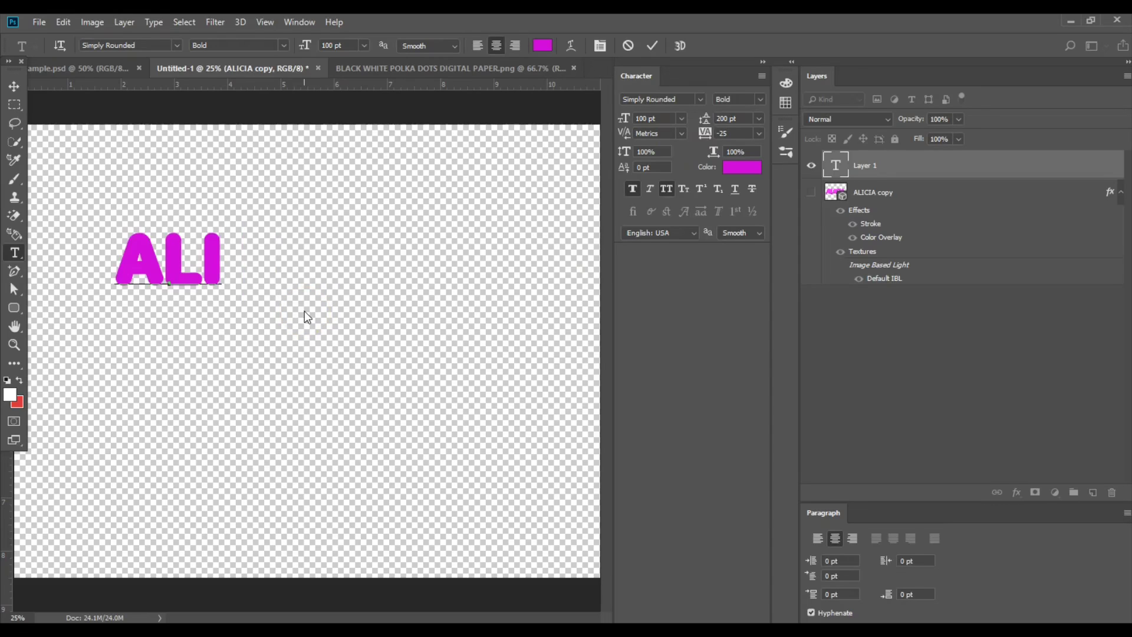
text(CIA)
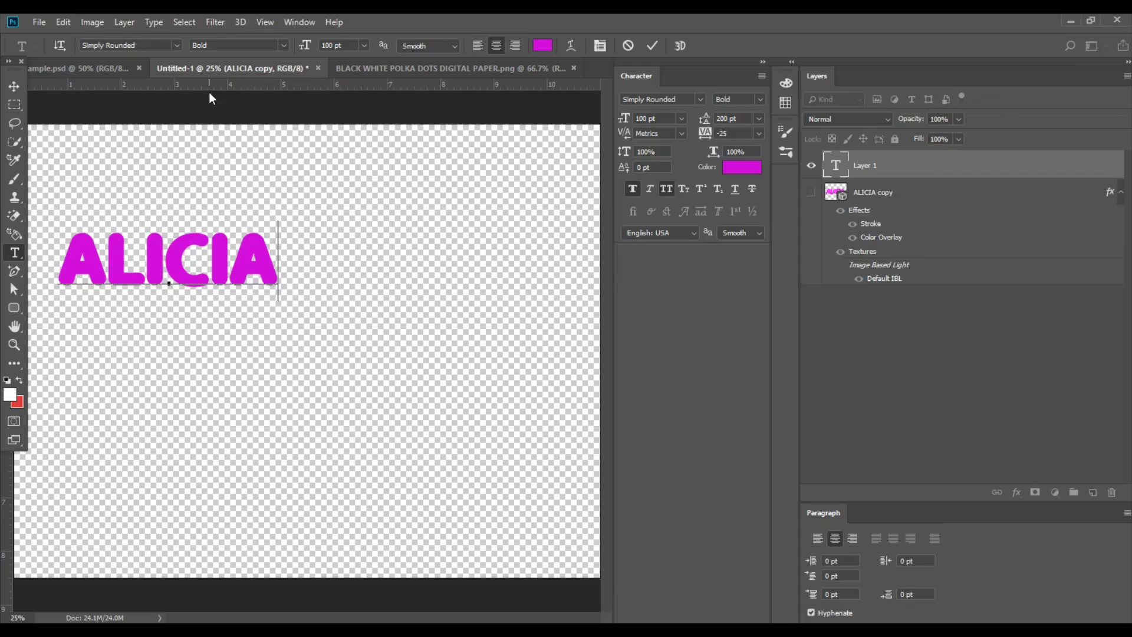
click(14, 86)
click(161, 165)
drag(246, 253, 342, 302)
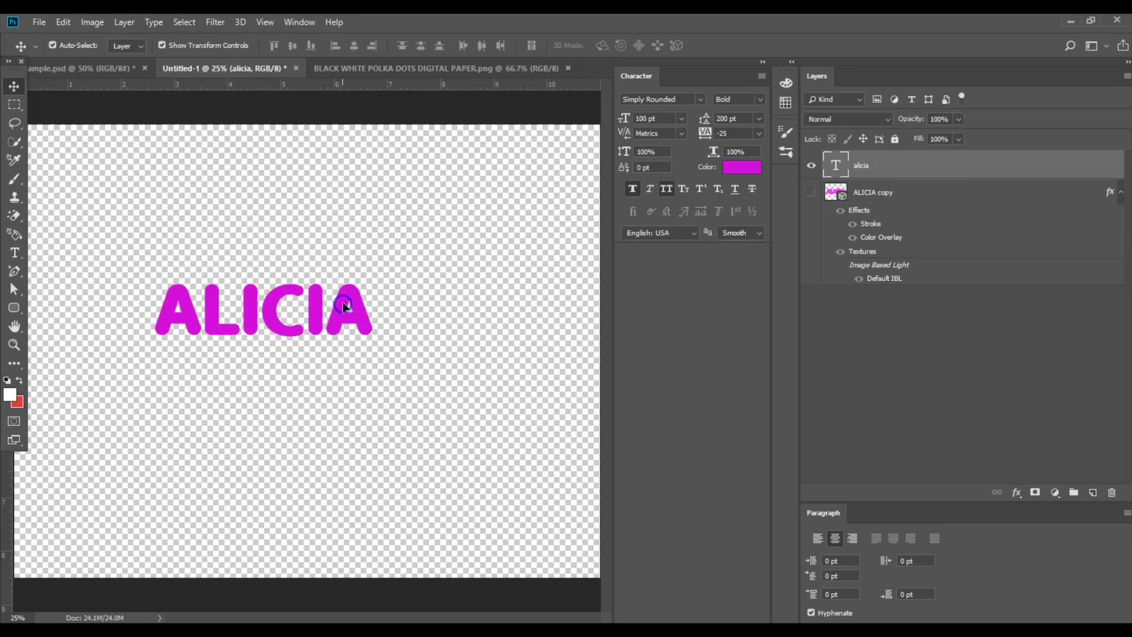
Duplicate the alicia text layer as alicia copy.
right_click(886, 166)
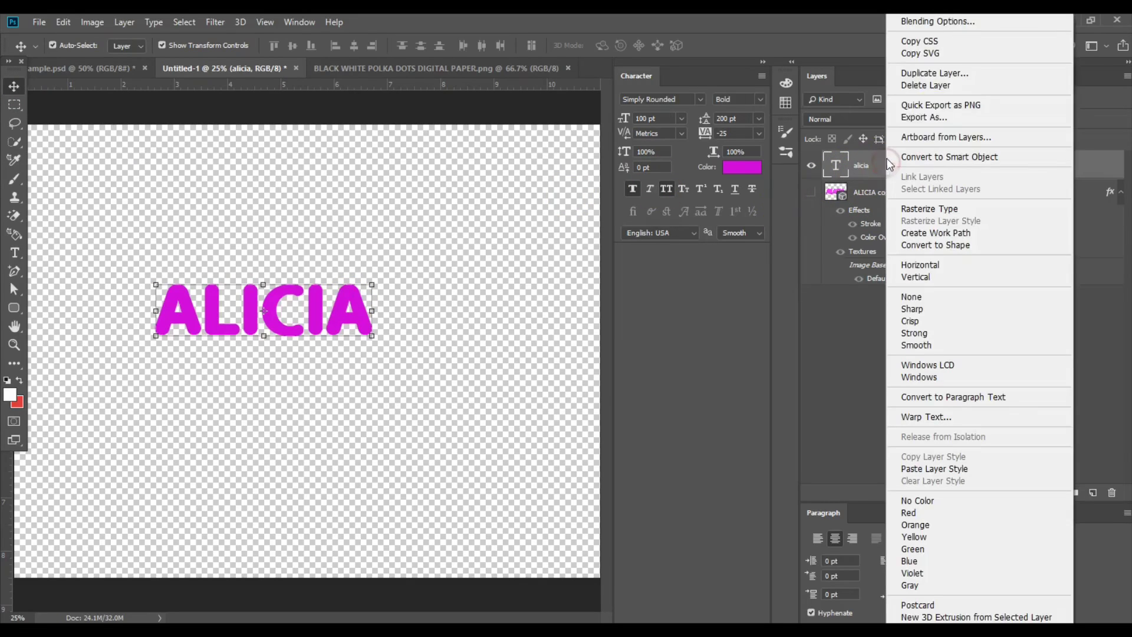
click(925, 76)
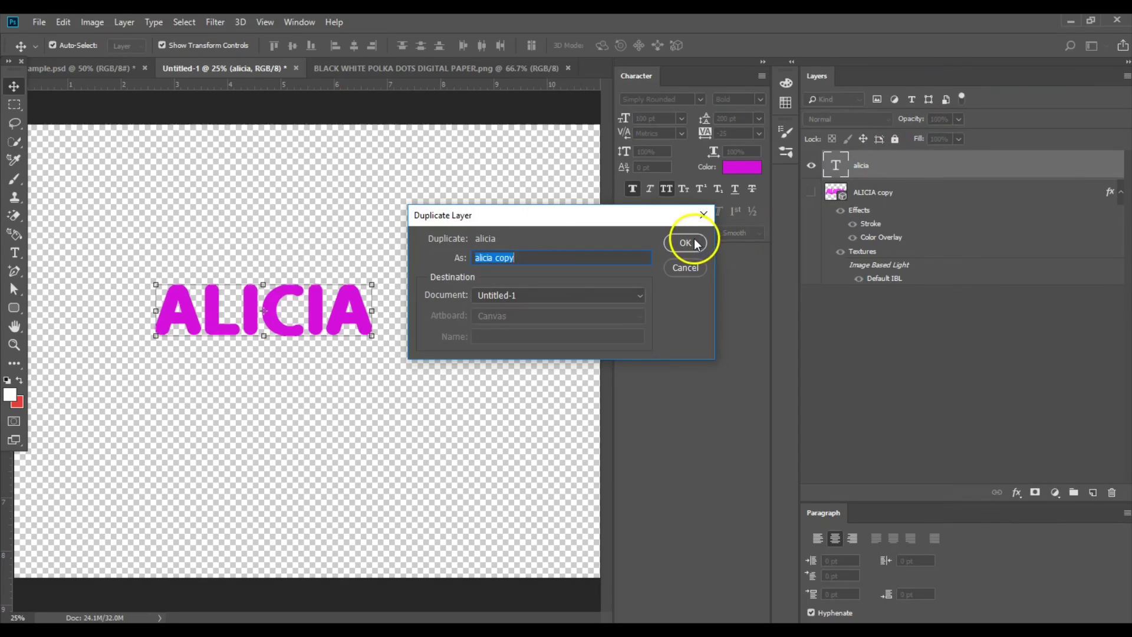
click(685, 243)
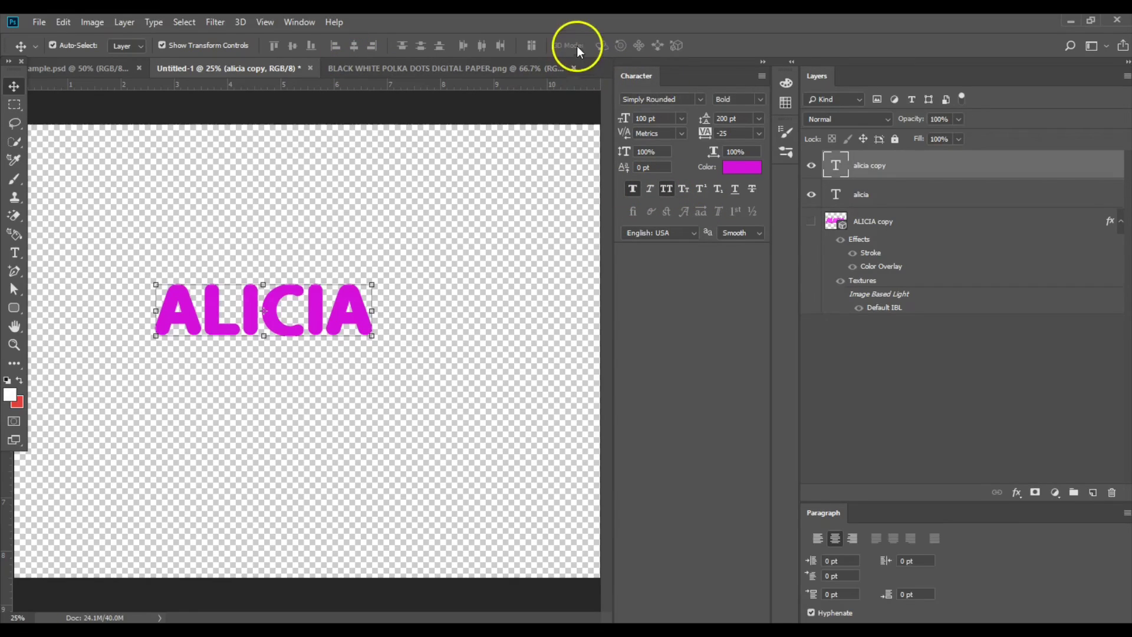
click(293, 21)
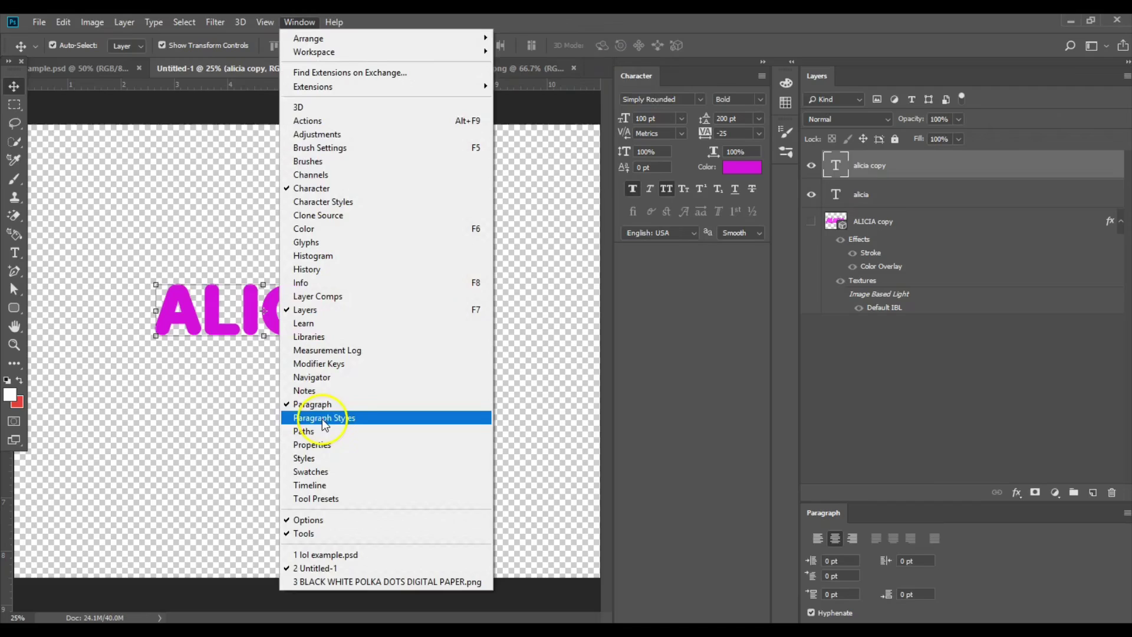
click(752, 380)
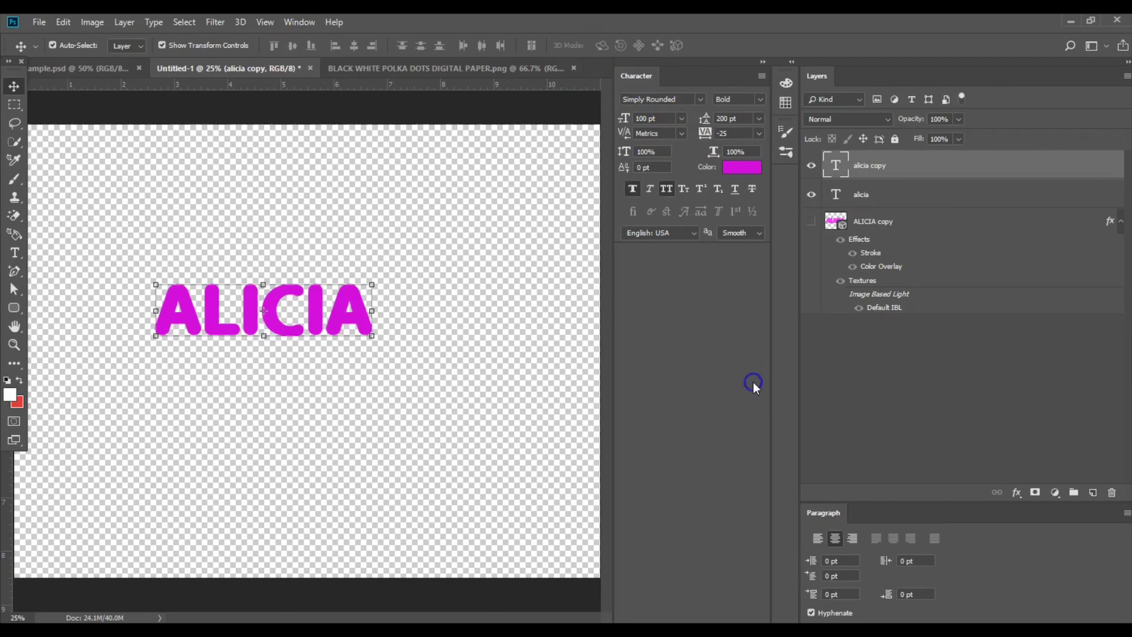
Delete the old 3D ALICIA copy layer.
double_click(861, 221)
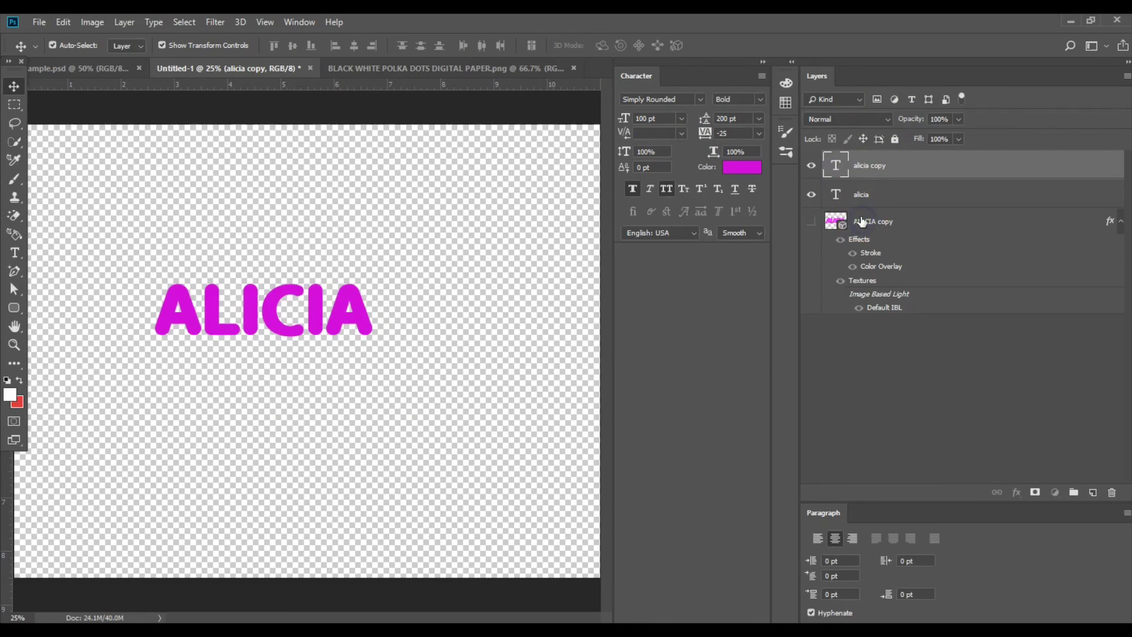
click(910, 219)
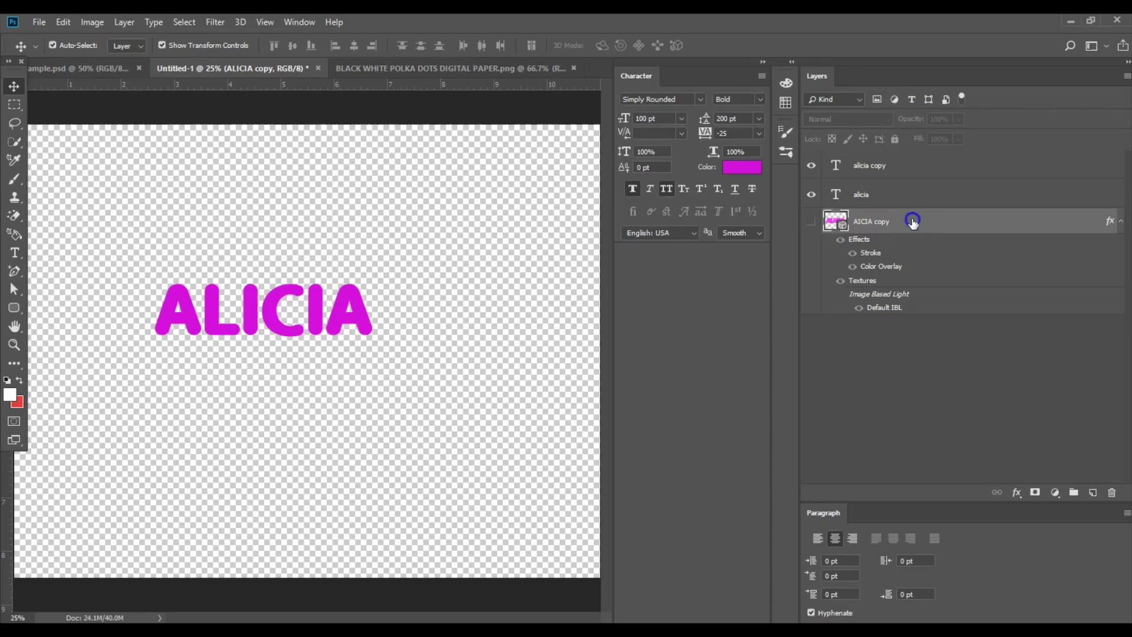
key(Delete)
Hide the alicia copy layer and select the alicia text layer.
drag(886, 203, 890, 169)
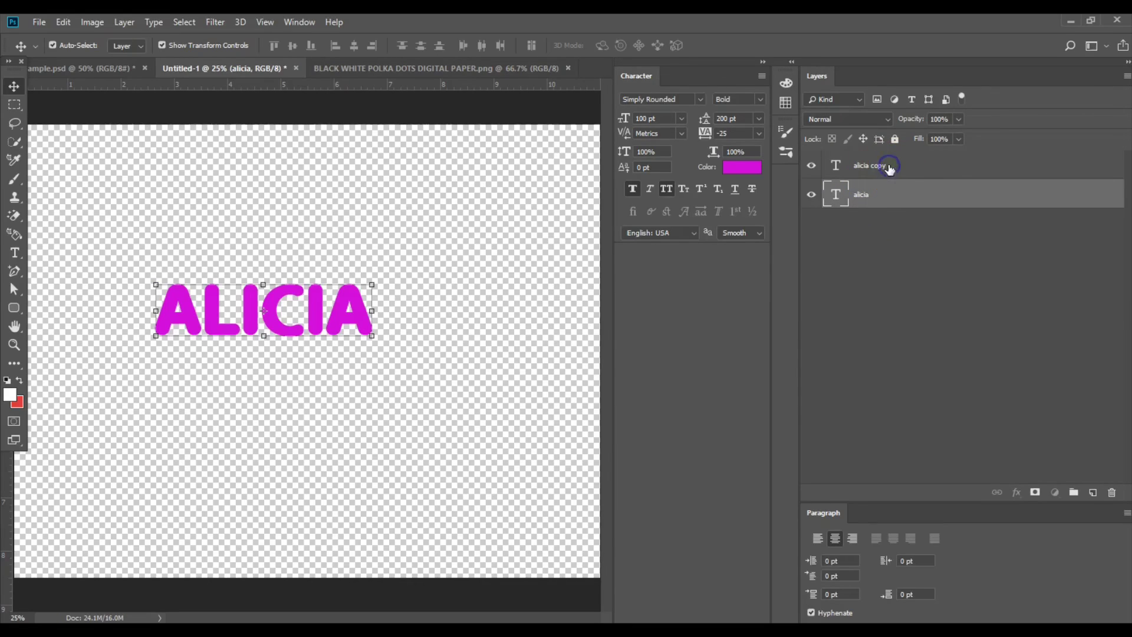
click(813, 169)
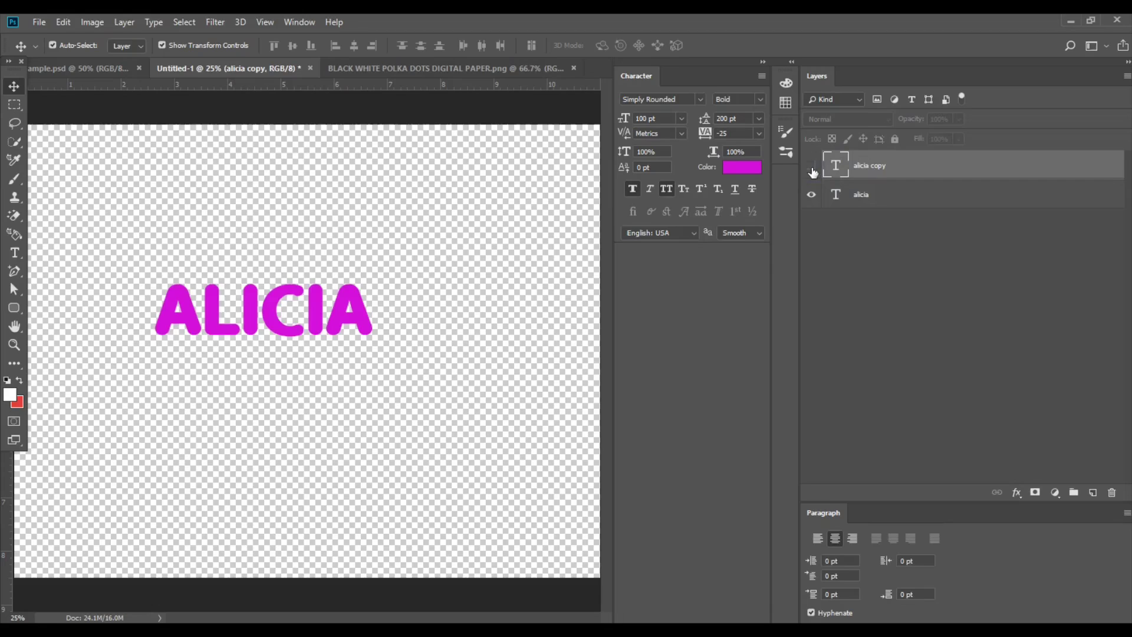
click(303, 25)
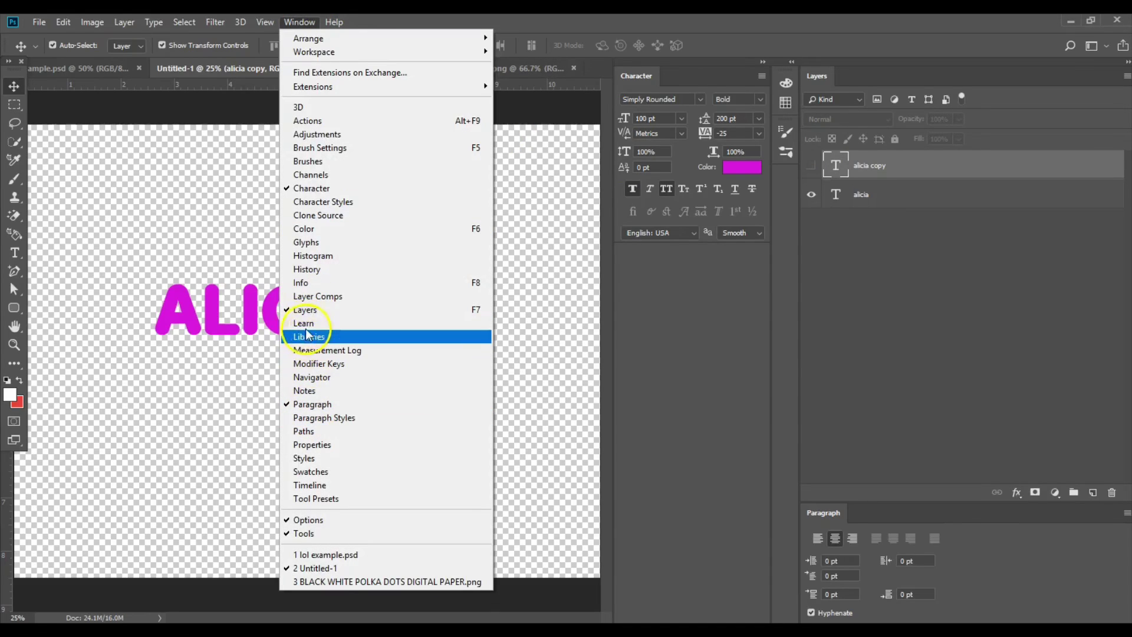
click(849, 274)
click(890, 196)
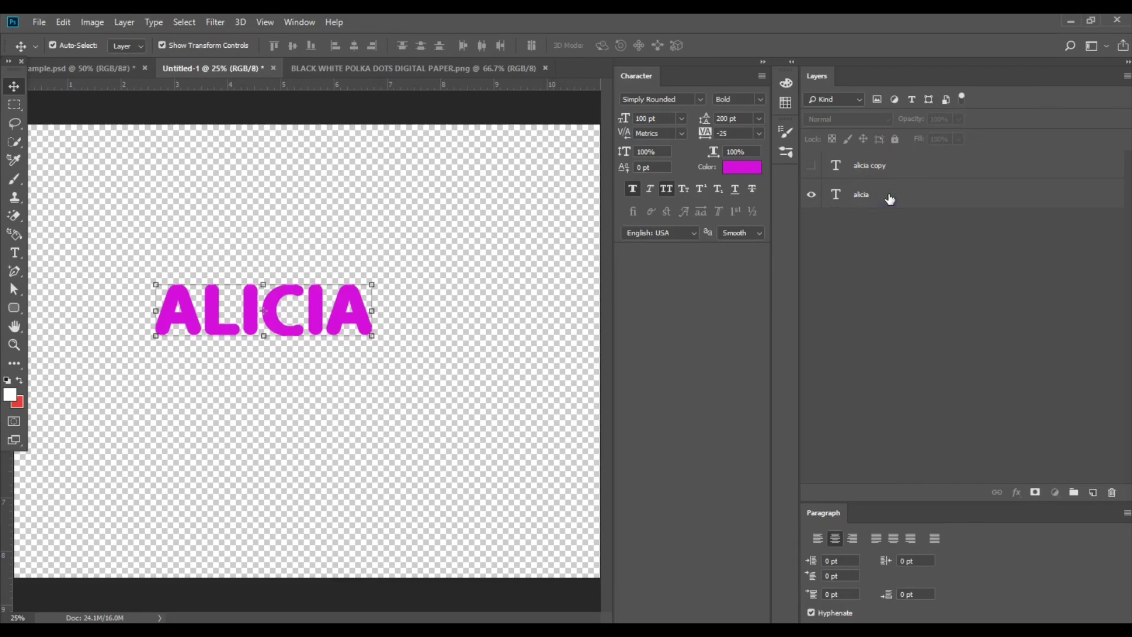
Extrude alicia via 3D > New 3D Extrusion and open its Extrusion Material settings.
click(242, 22)
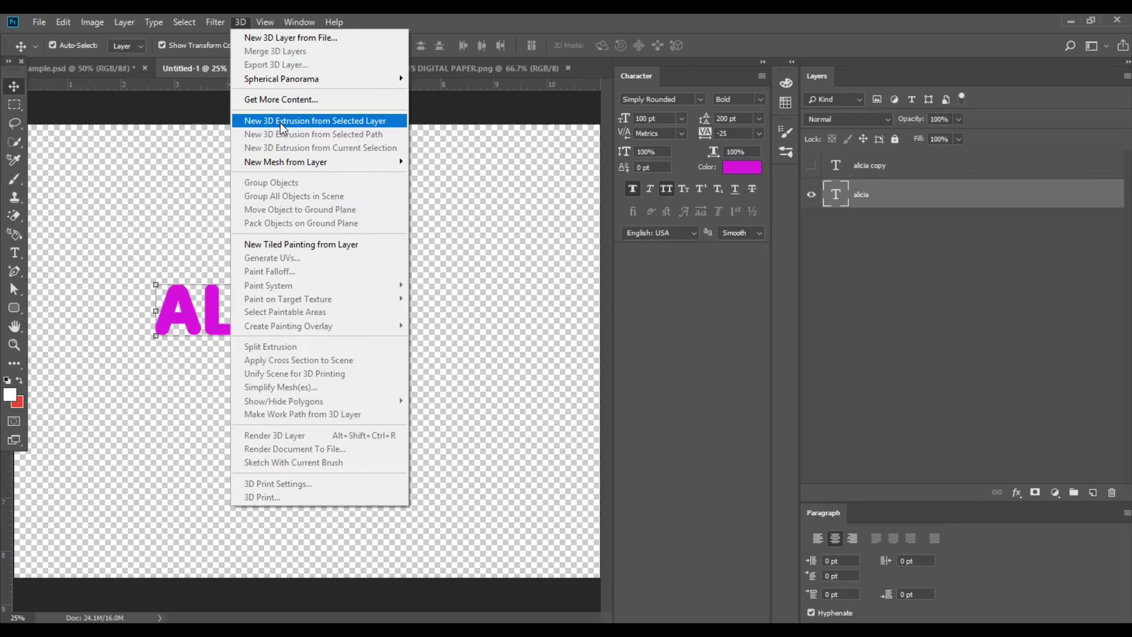
click(282, 126)
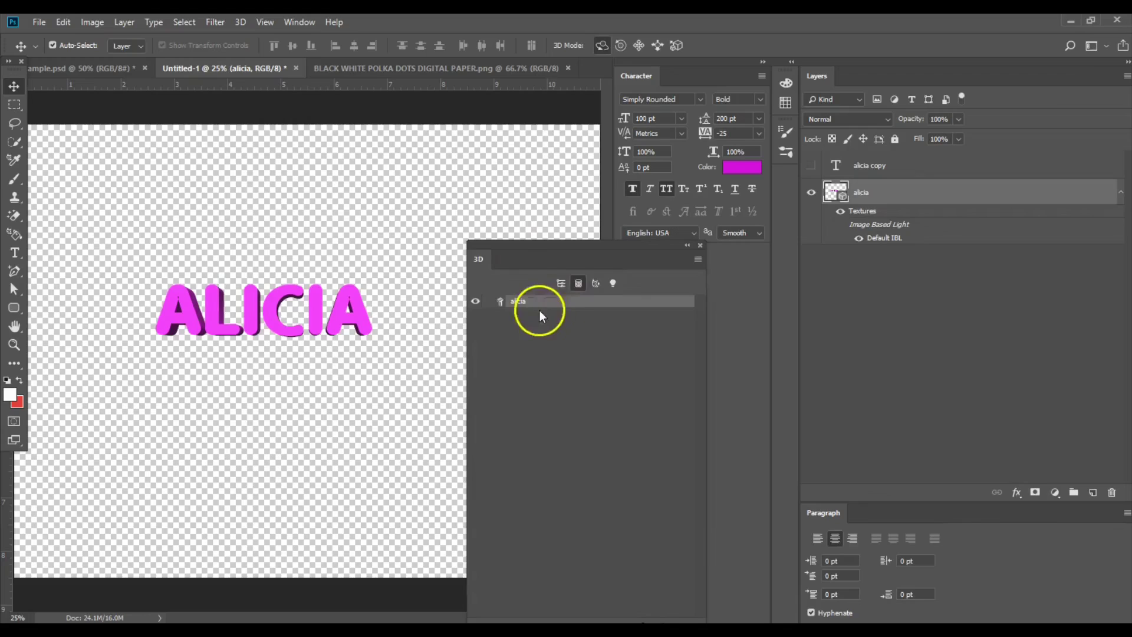
click(302, 22)
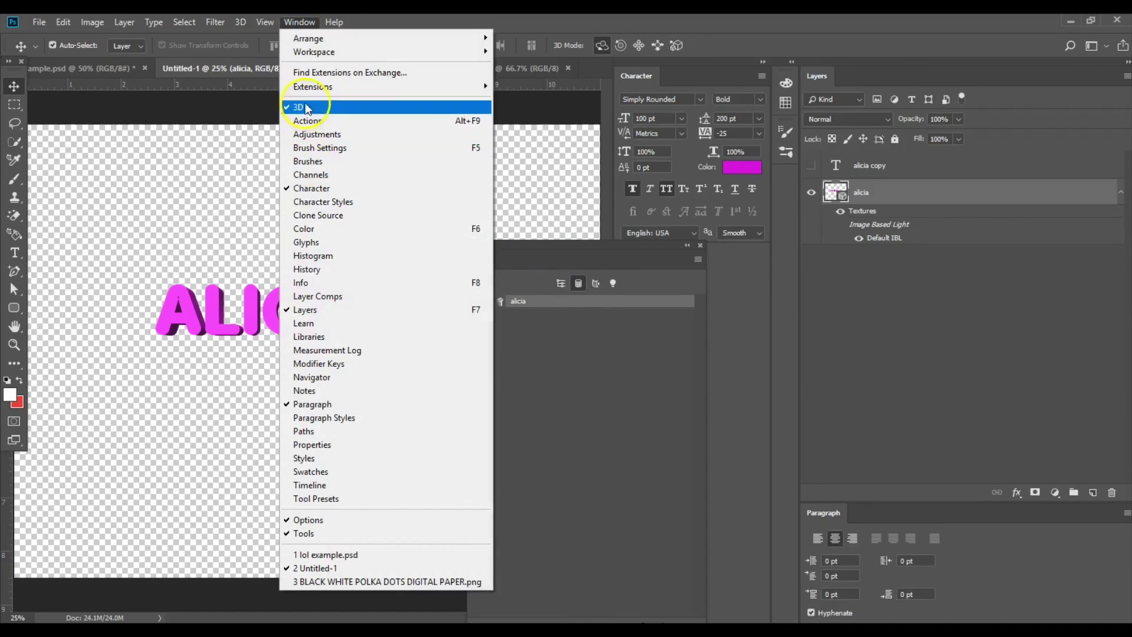
click(604, 419)
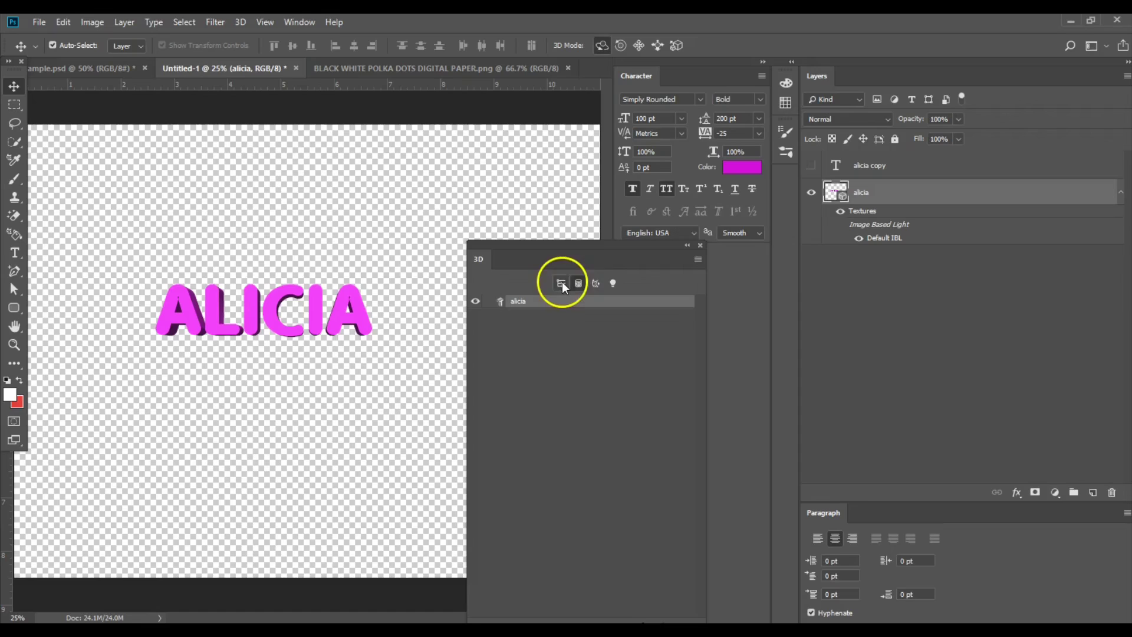
click(561, 283)
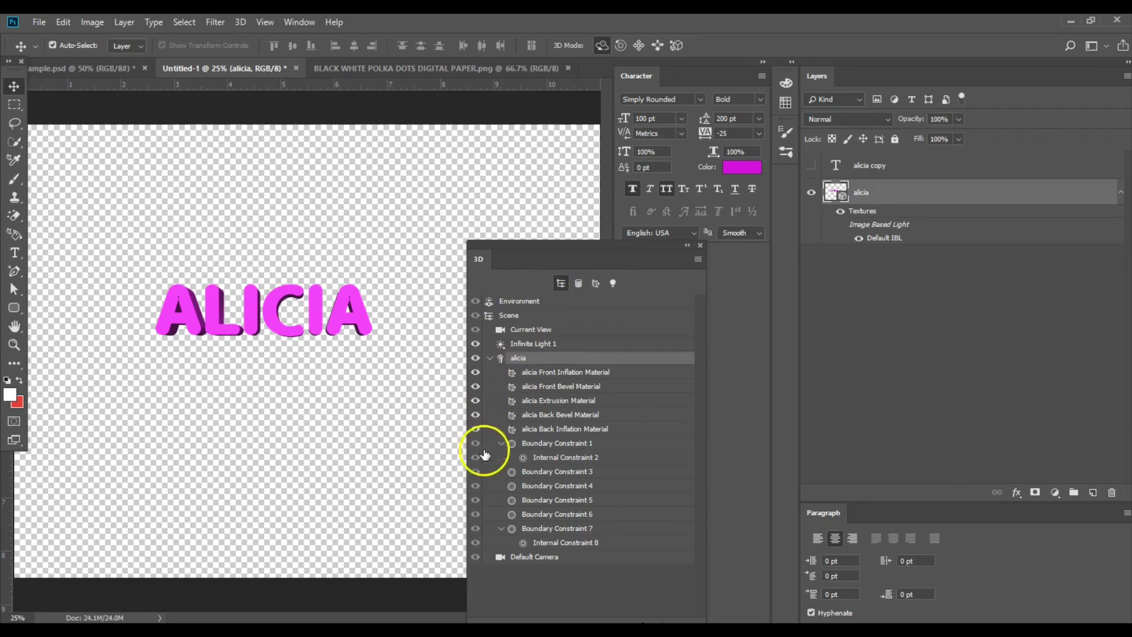
click(514, 401)
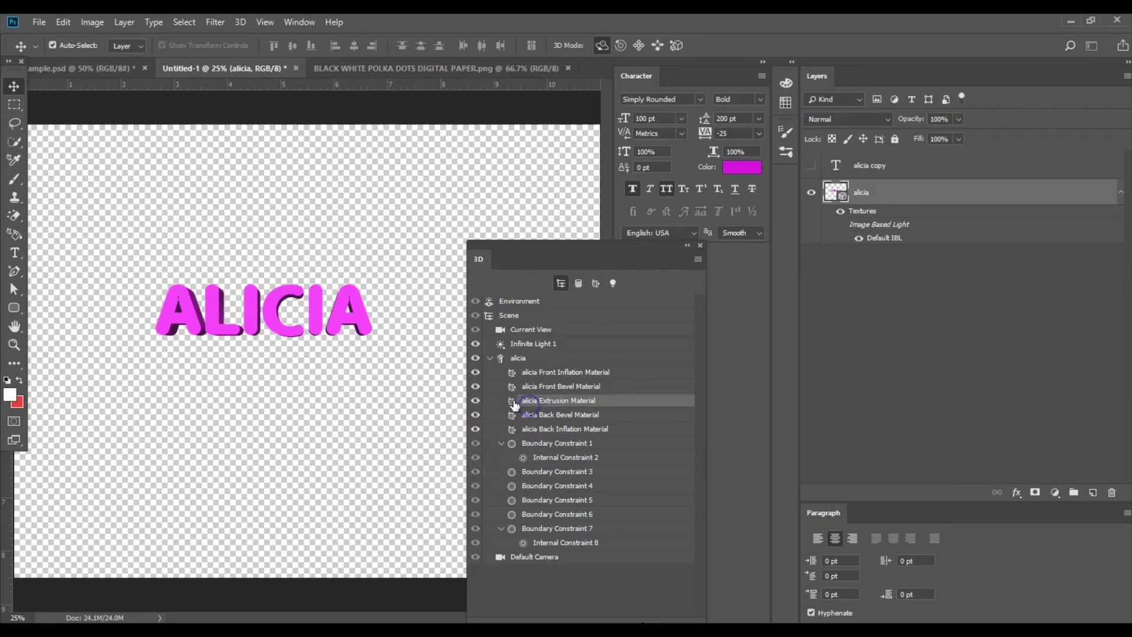
double_click(514, 402)
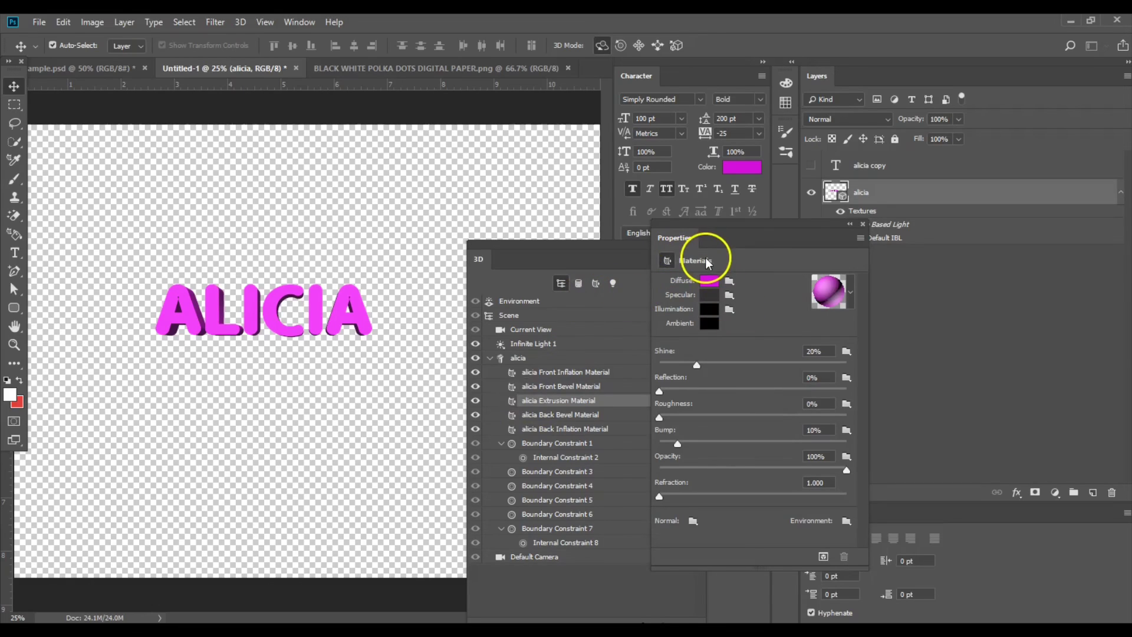
Apply the first 3D shape preset to the alicia extrusion.
click(579, 284)
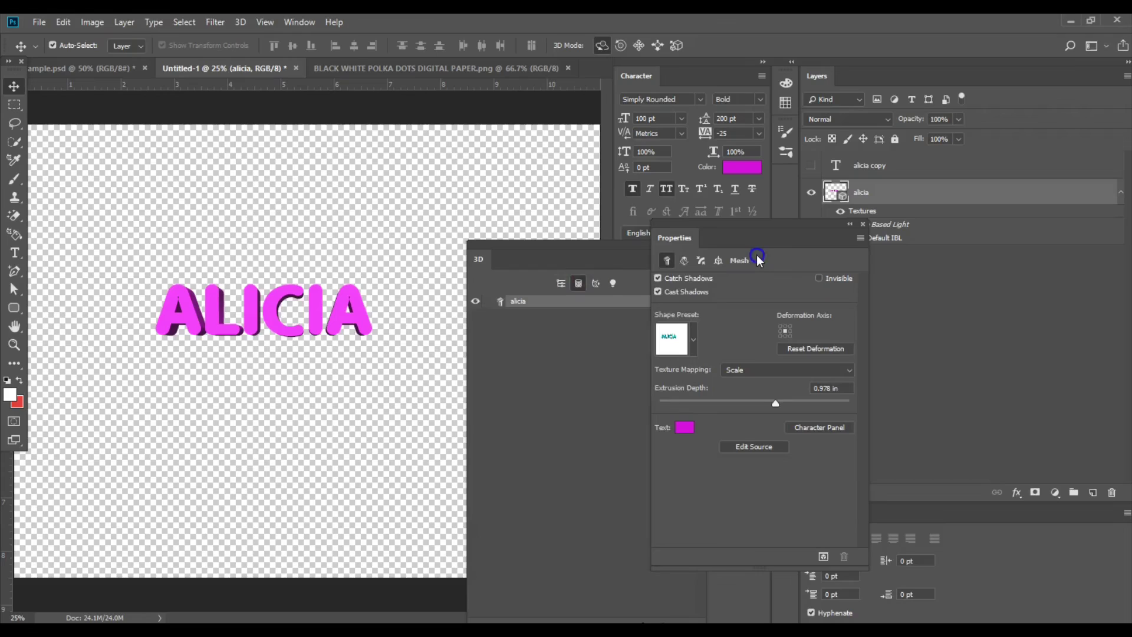
click(684, 261)
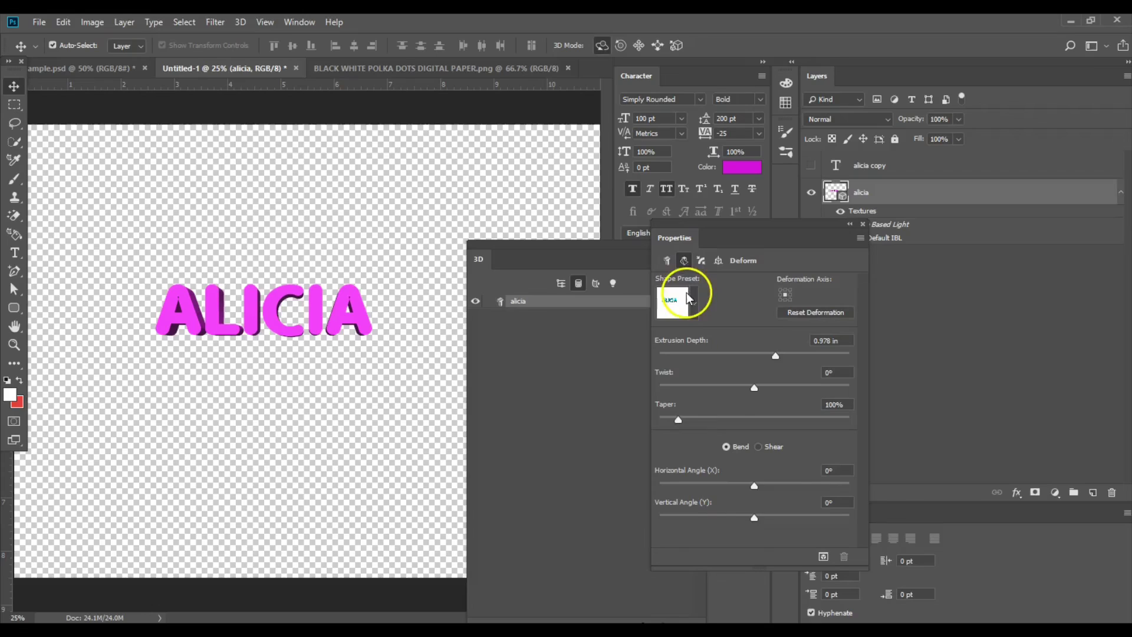
click(694, 303)
click(547, 356)
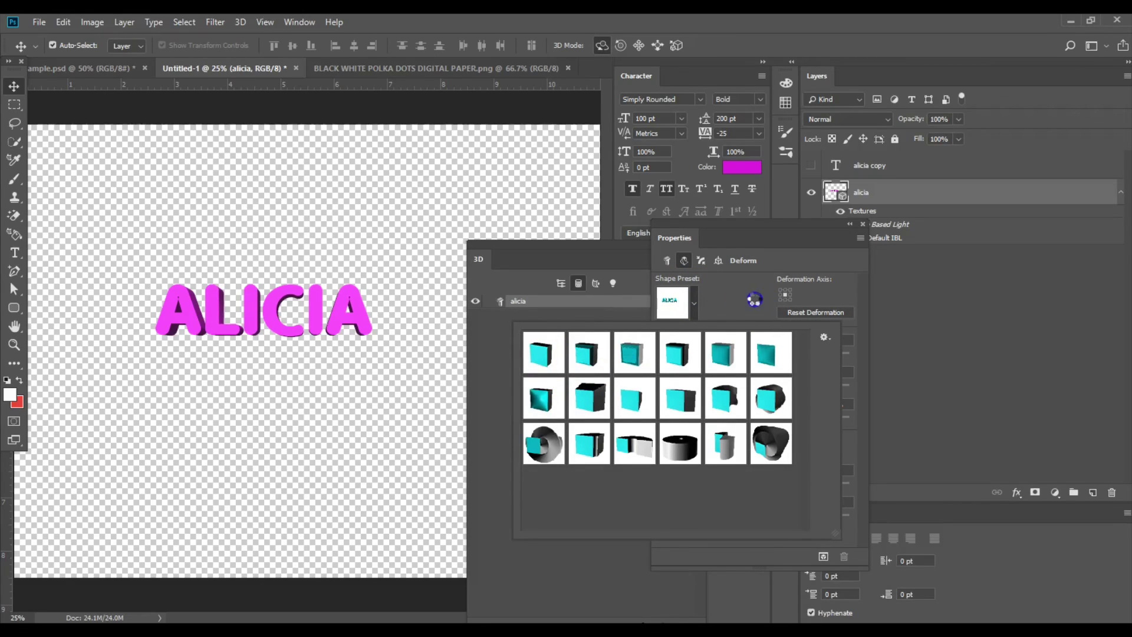
click(751, 301)
Set the Extrusion Depth to 0.805 in.
click(832, 341)
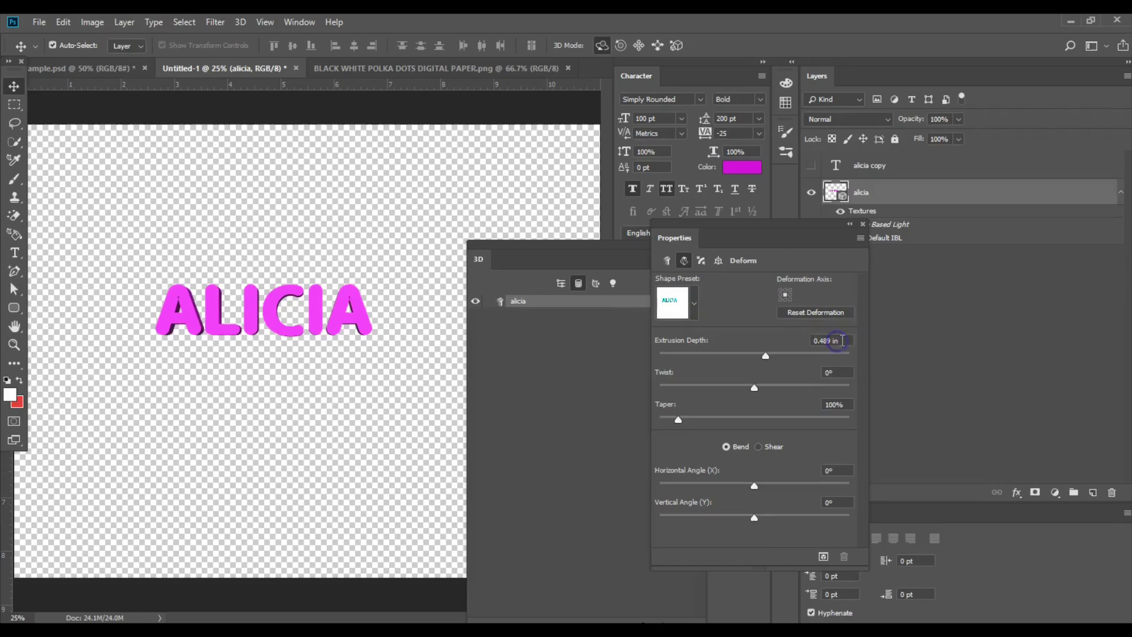
text(.805)
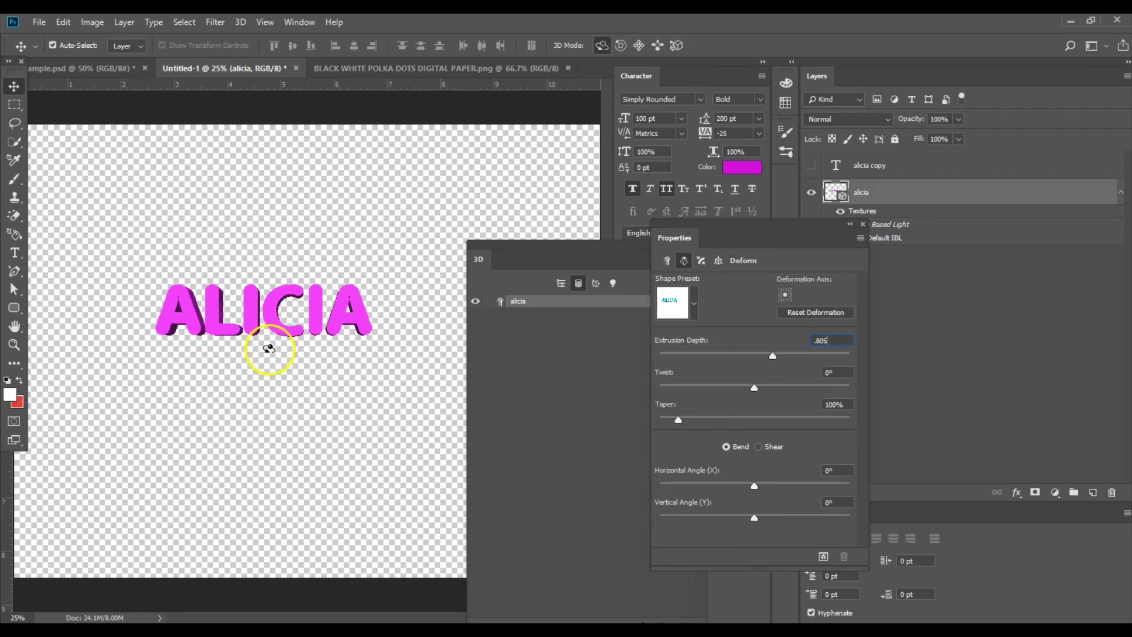
key(Return)
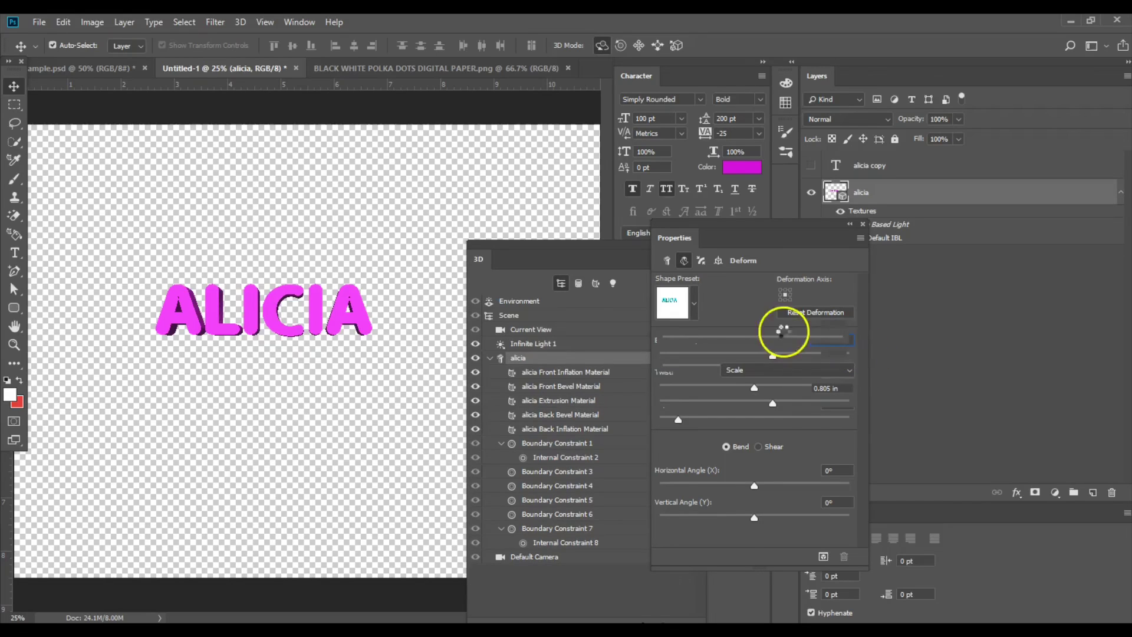
Switch the Deform setting to Shear with horizontal -51° and vertical -75° angles.
click(684, 261)
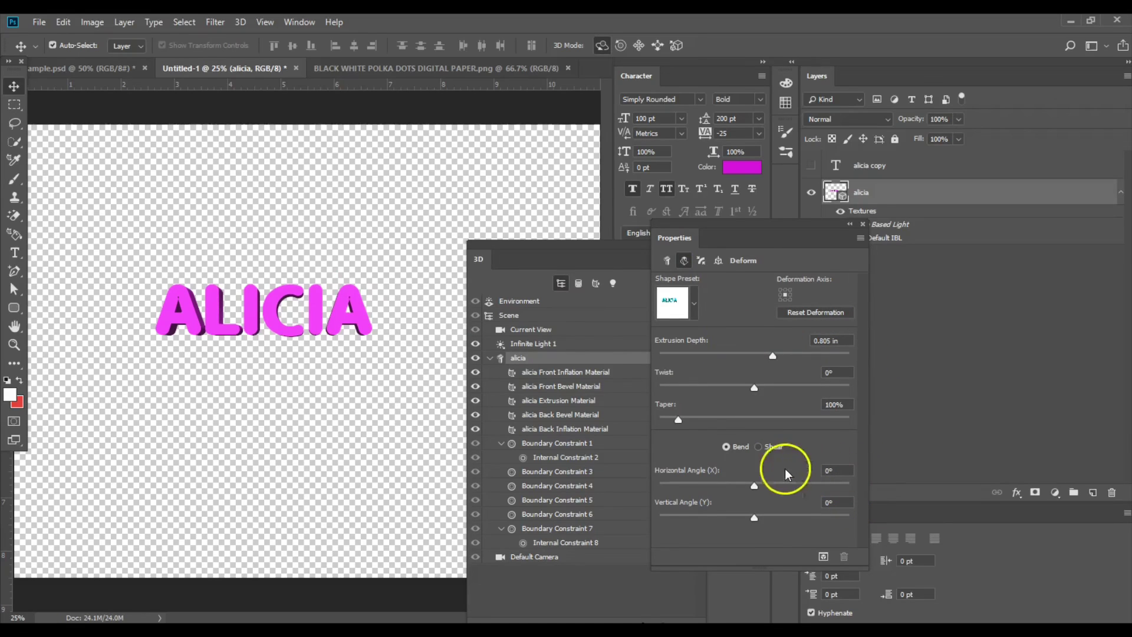
click(759, 447)
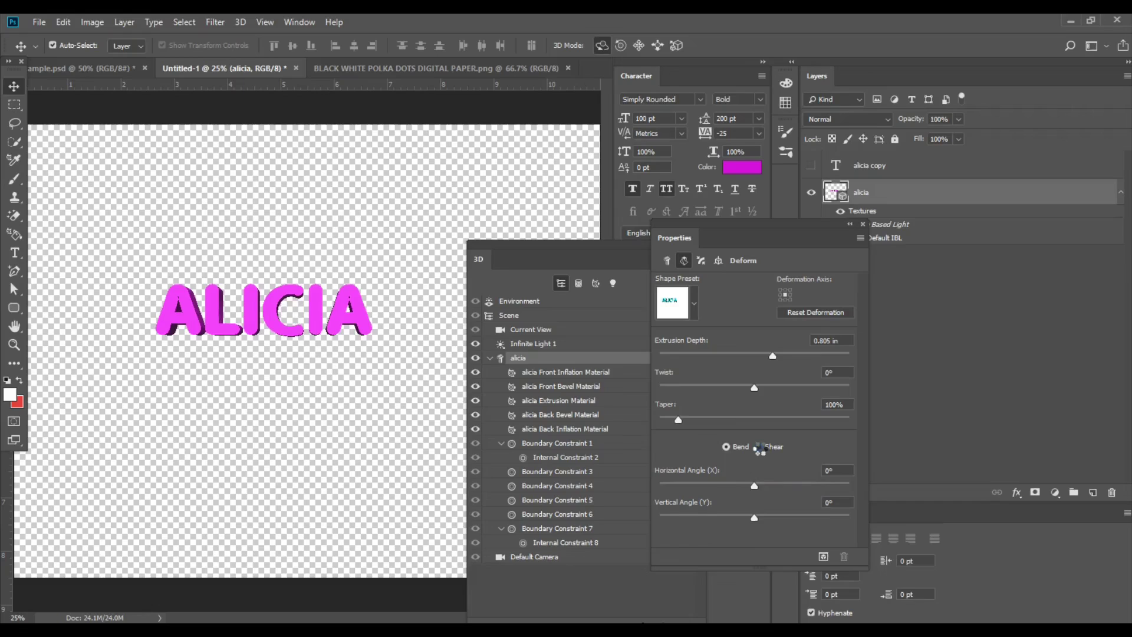
click(831, 470)
text(-51)
click(835, 501)
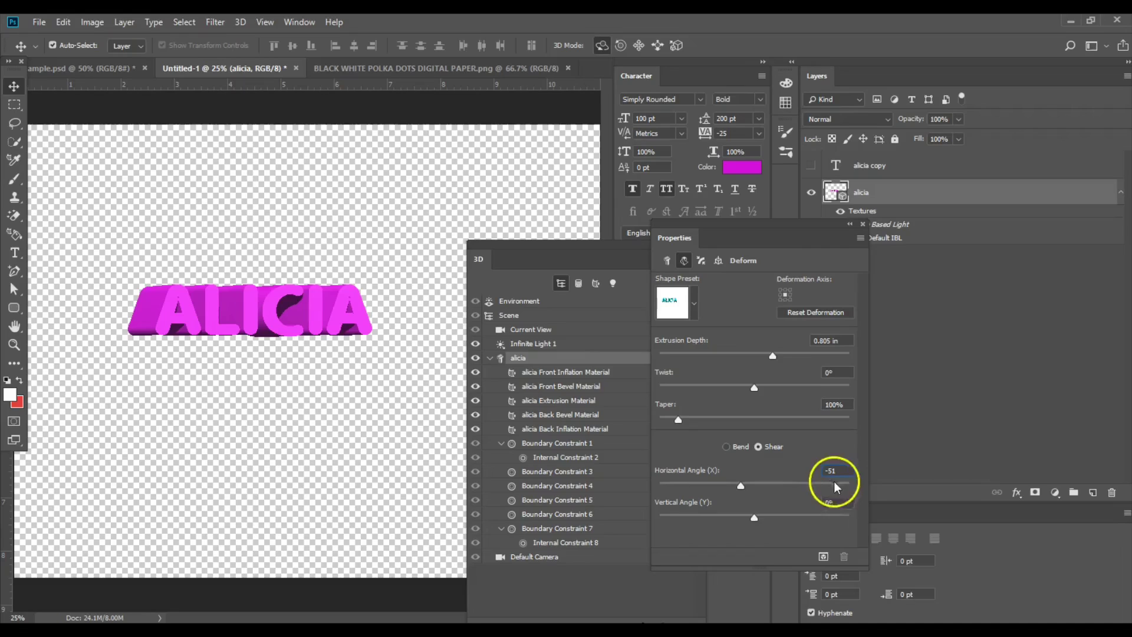
click(824, 502)
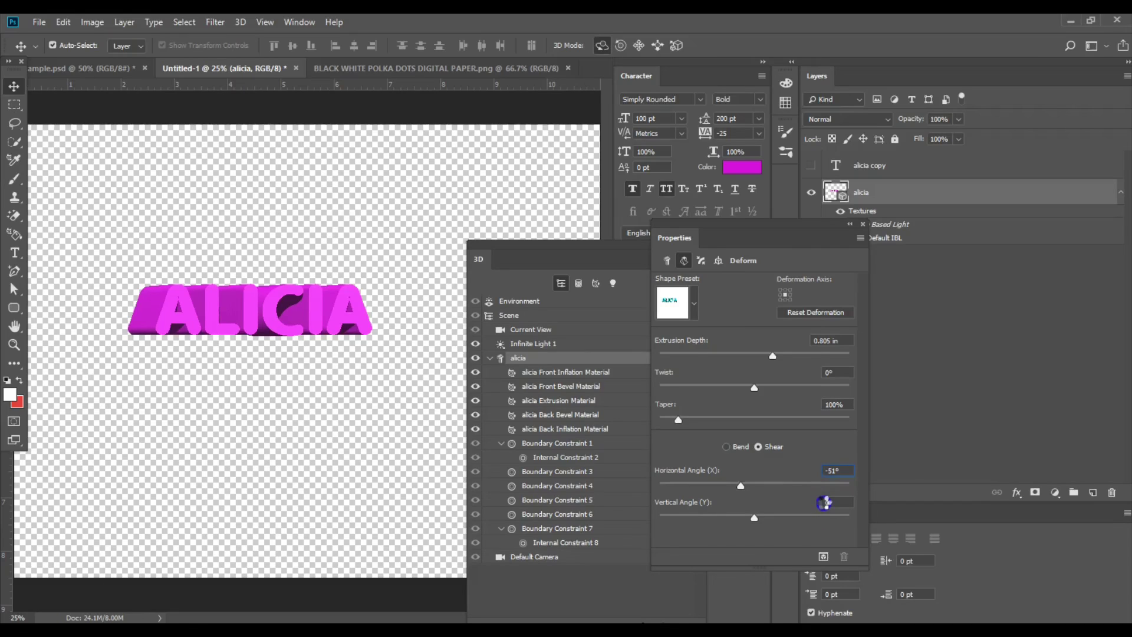
text(-75)
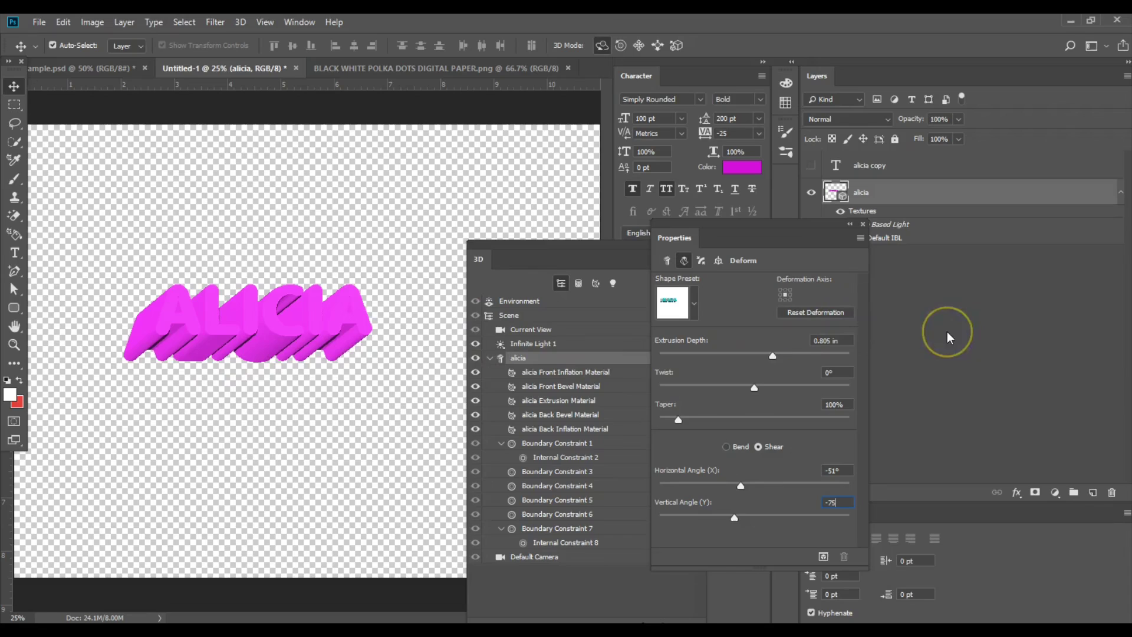
Commit the shear, close the floating Properties and 3D panels, and select alicia.
click(864, 225)
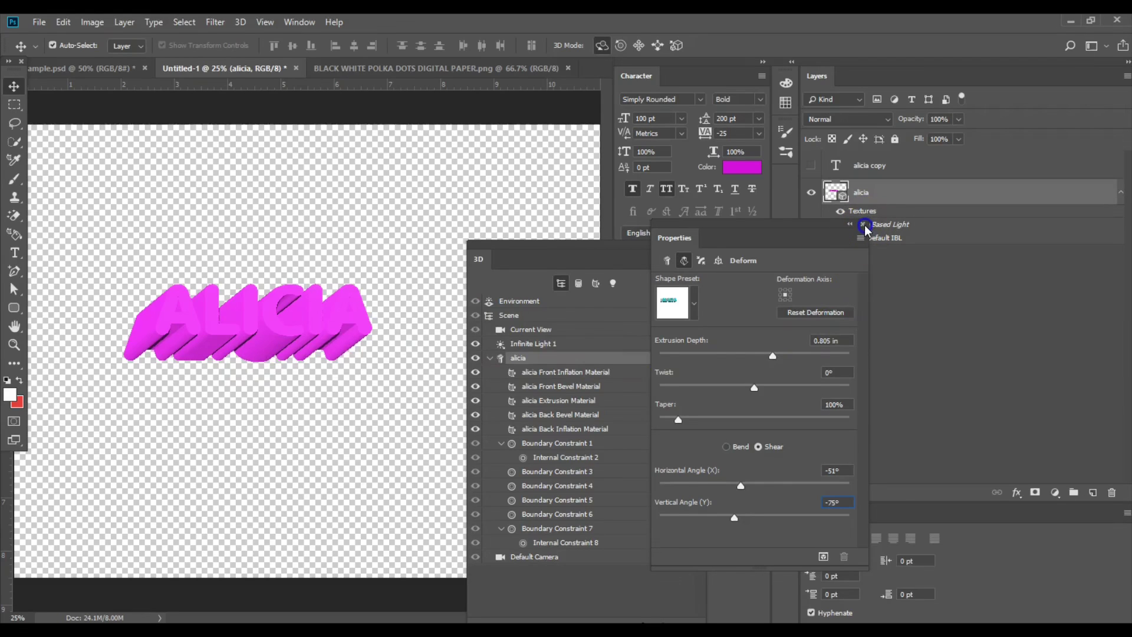
click(299, 294)
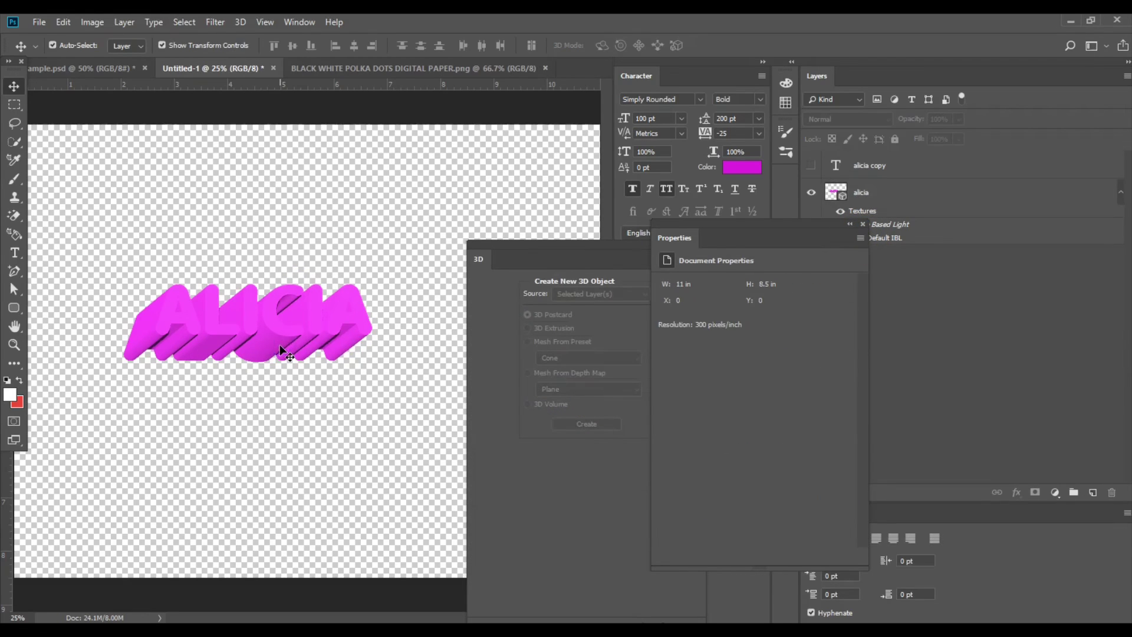
click(862, 225)
click(700, 246)
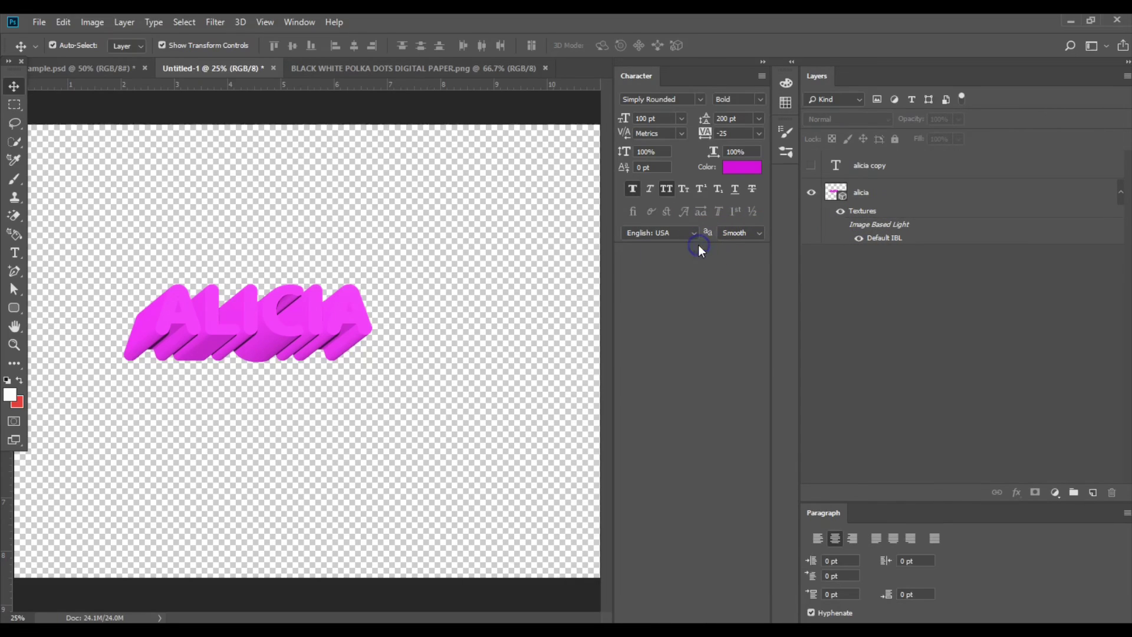
click(890, 191)
Add a Color Overlay in PANTONE Rhodamine Red C to the alicia layer.
click(1016, 492)
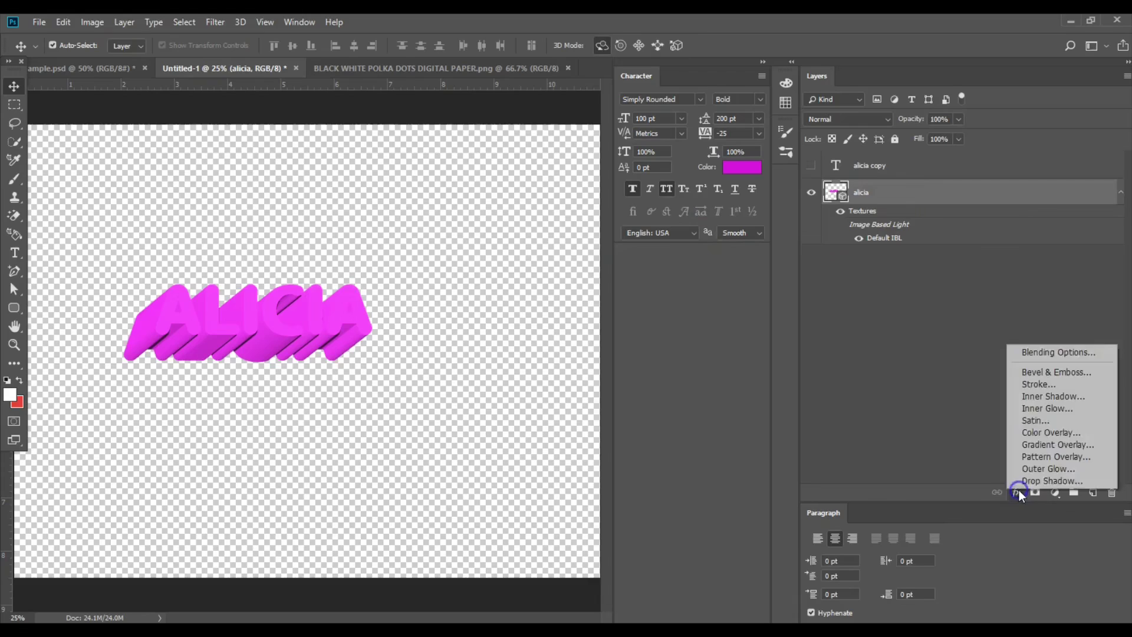
click(1032, 431)
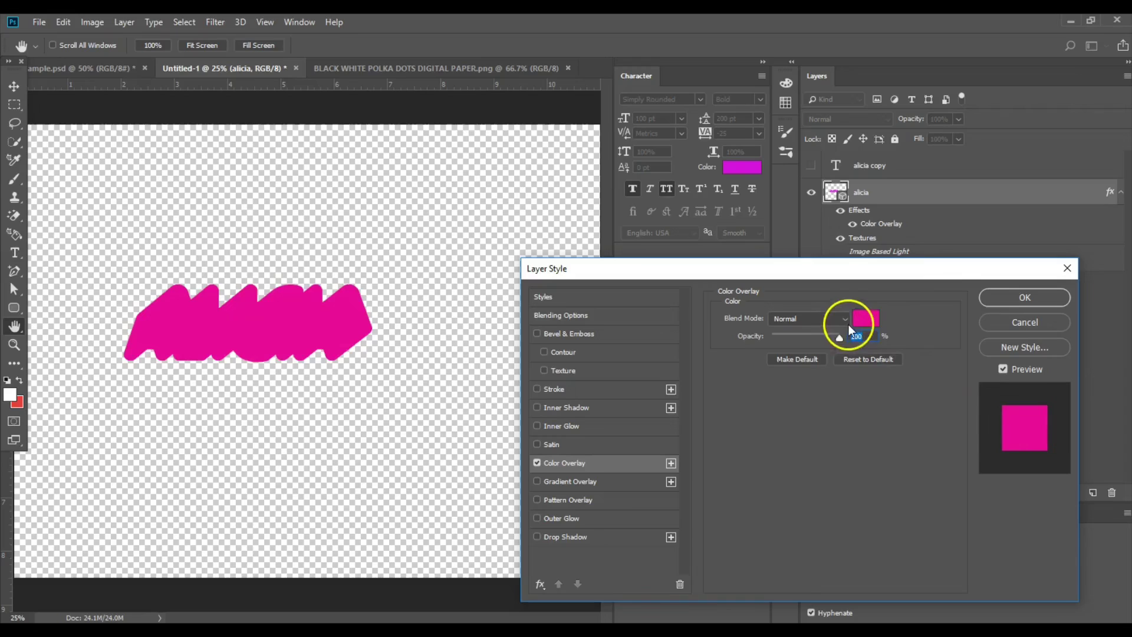
click(862, 317)
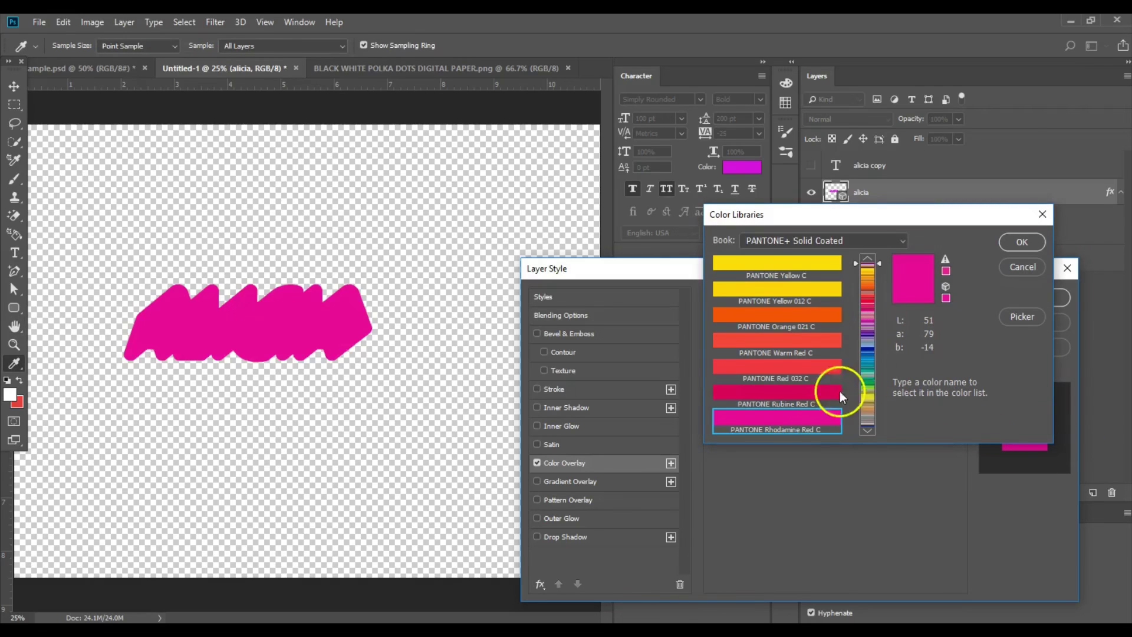
click(1023, 318)
click(861, 319)
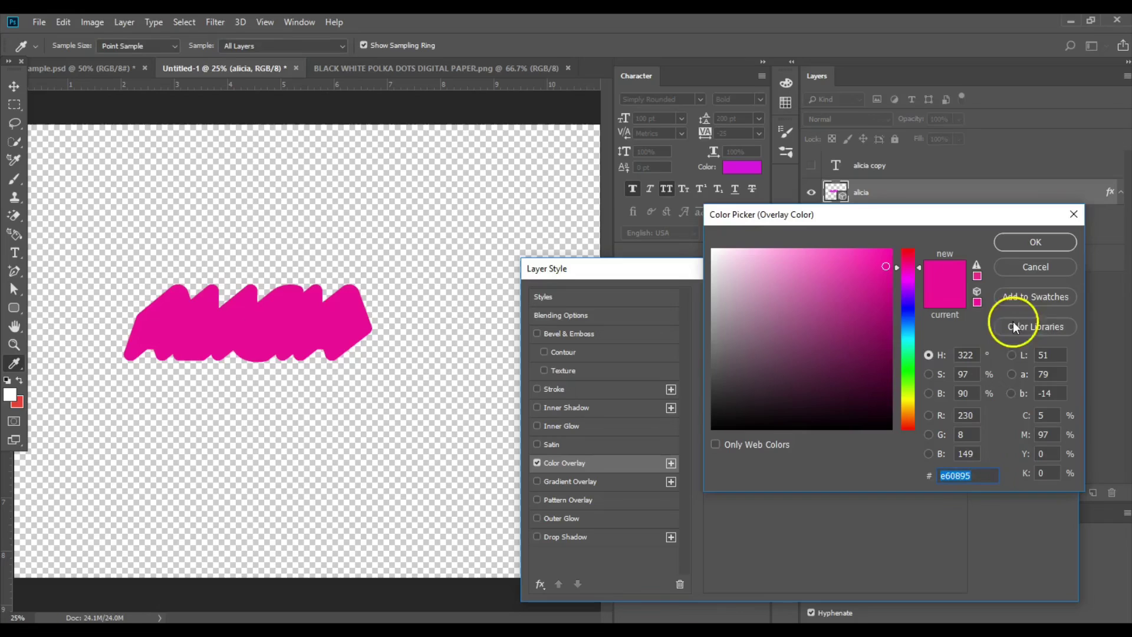
click(1040, 320)
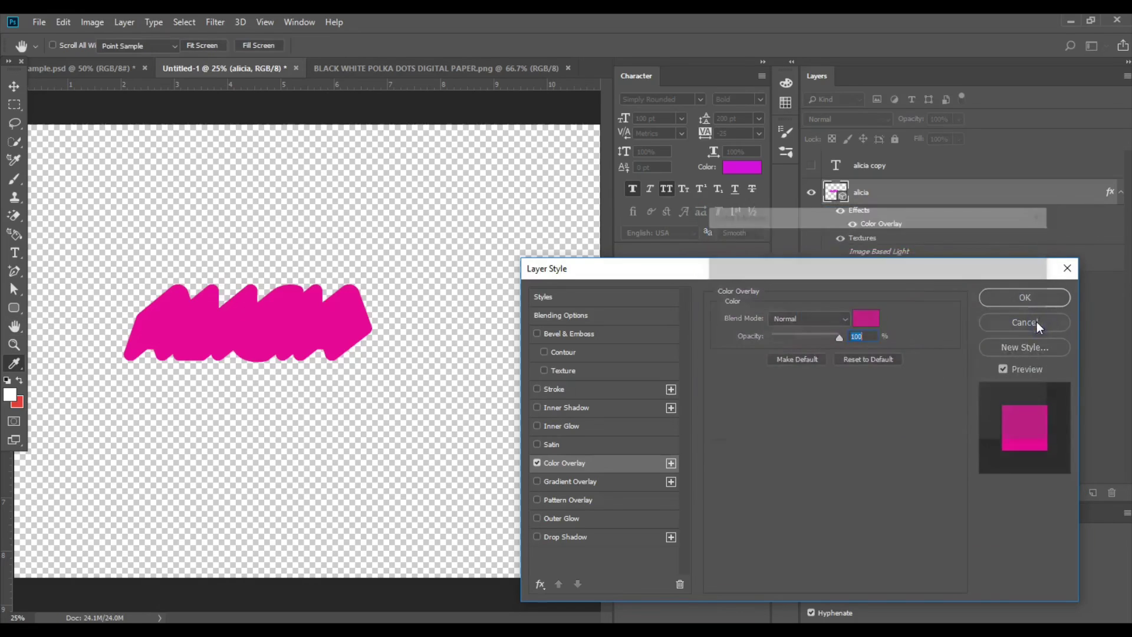
click(1021, 242)
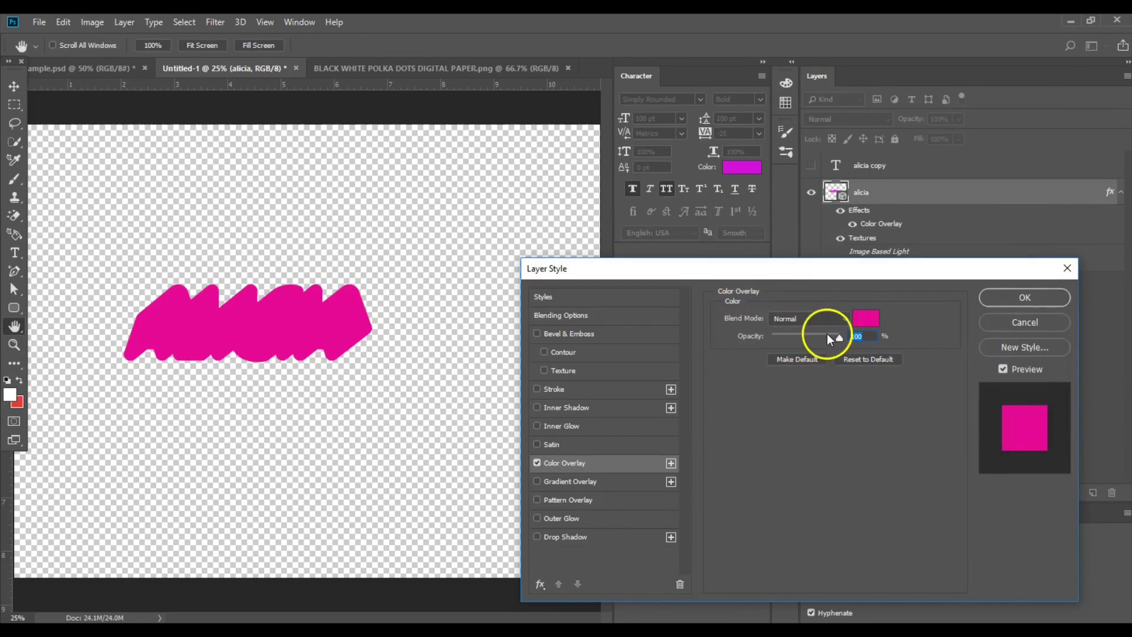
Add a 16 px black Outside Stroke to the alicia layer and apply the style.
click(537, 389)
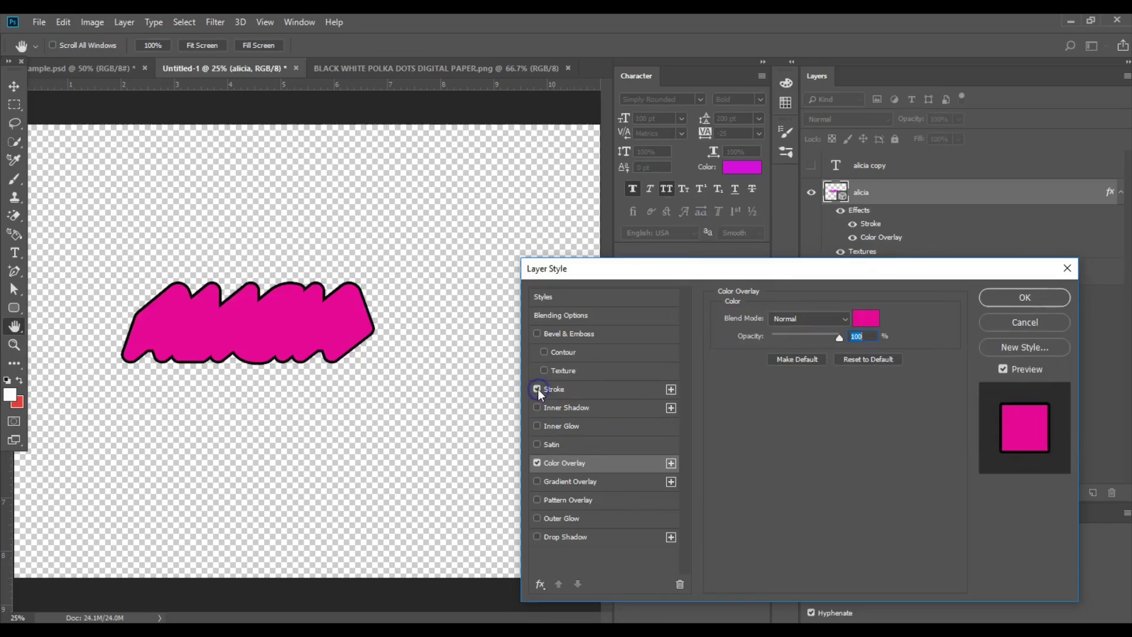
click(556, 389)
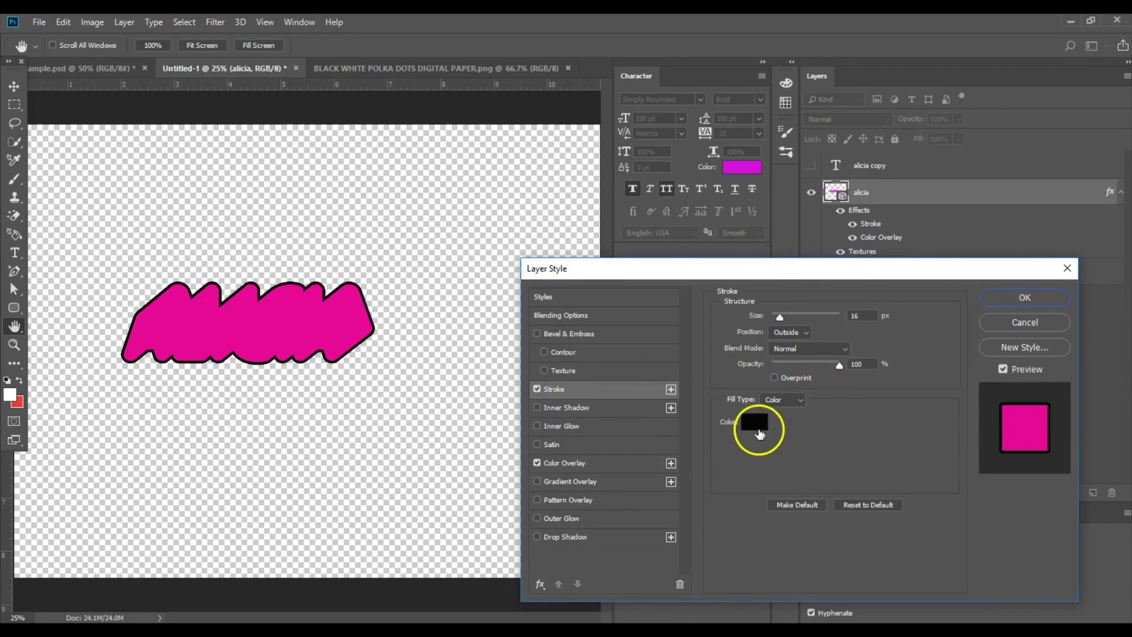
click(1050, 296)
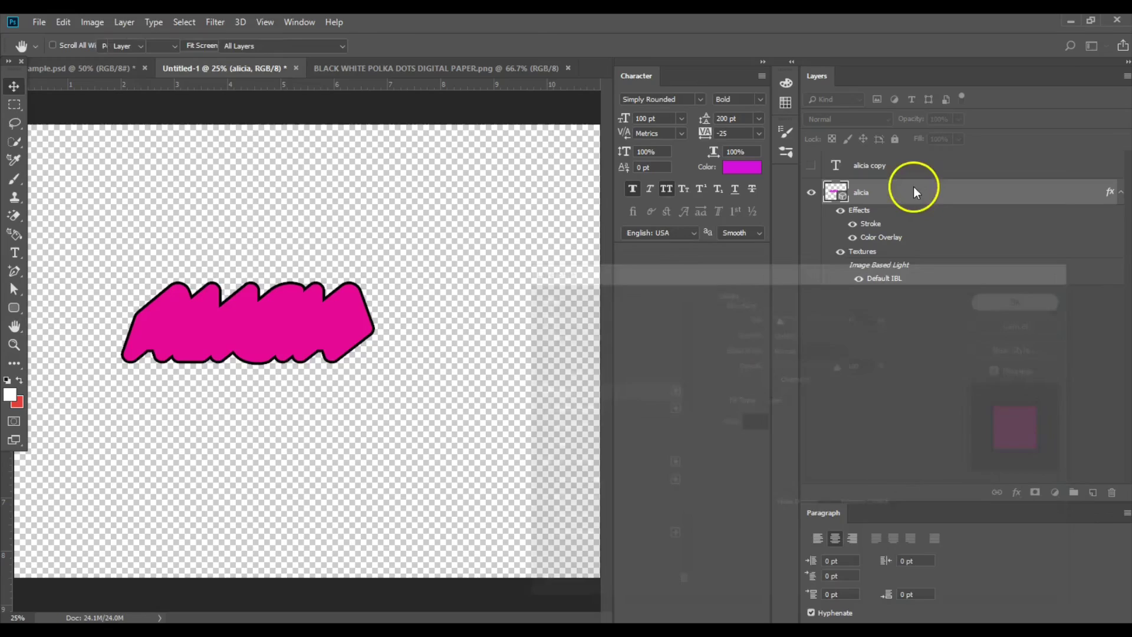
click(1018, 493)
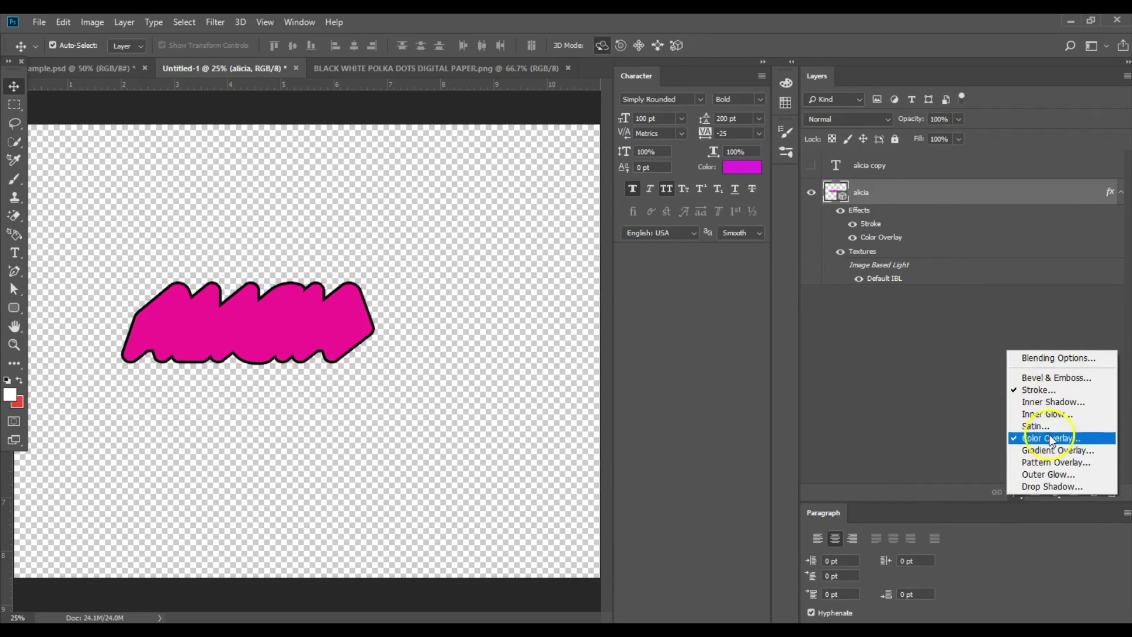
click(958, 433)
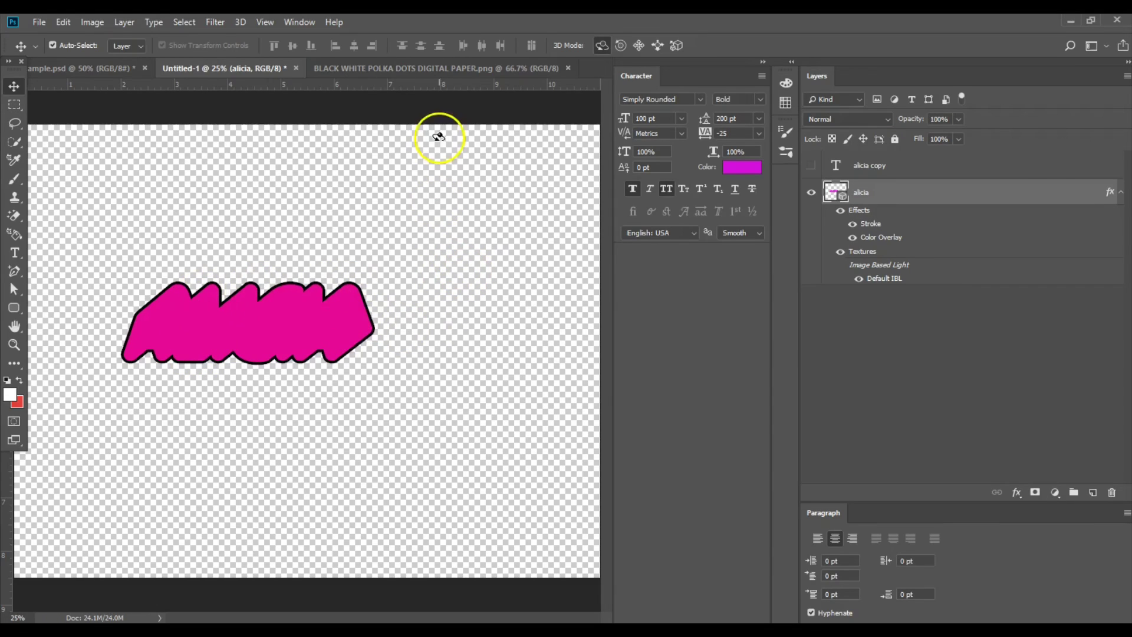
Show the alicia copy text layer, color it #281829, and switch to the polka-dot image.
click(811, 168)
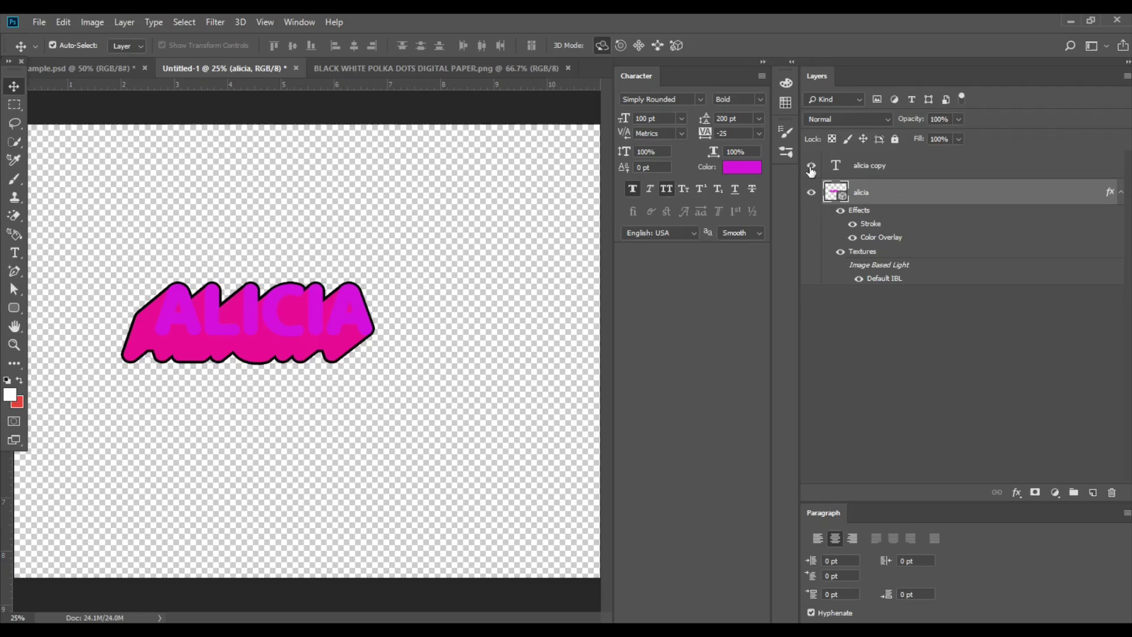
click(860, 165)
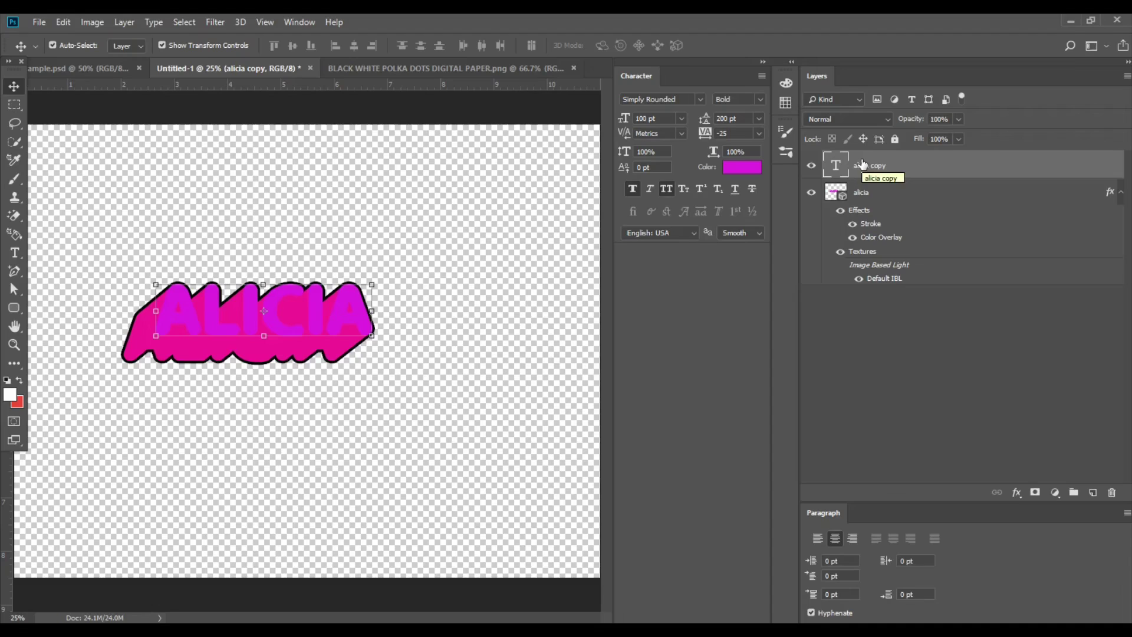
click(743, 169)
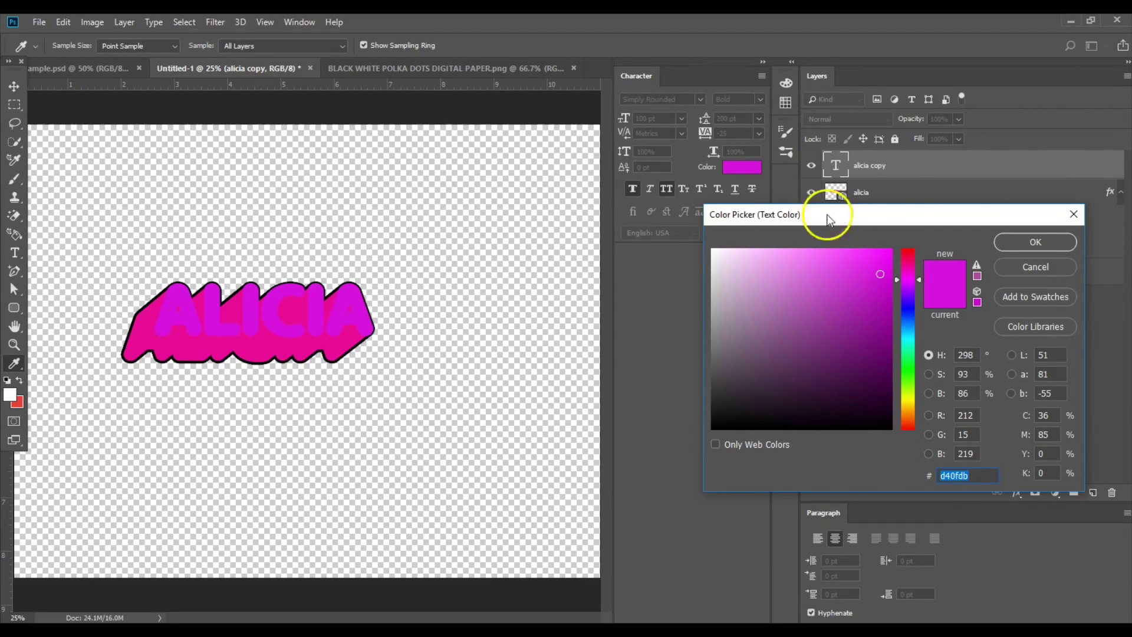
click(882, 255)
click(868, 288)
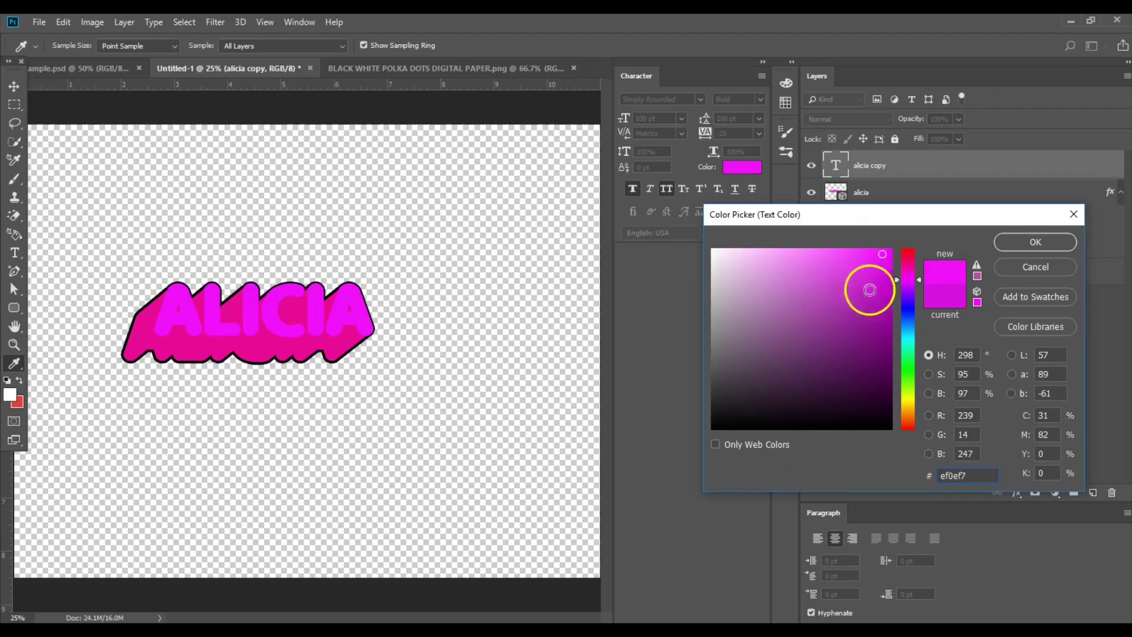
click(785, 400)
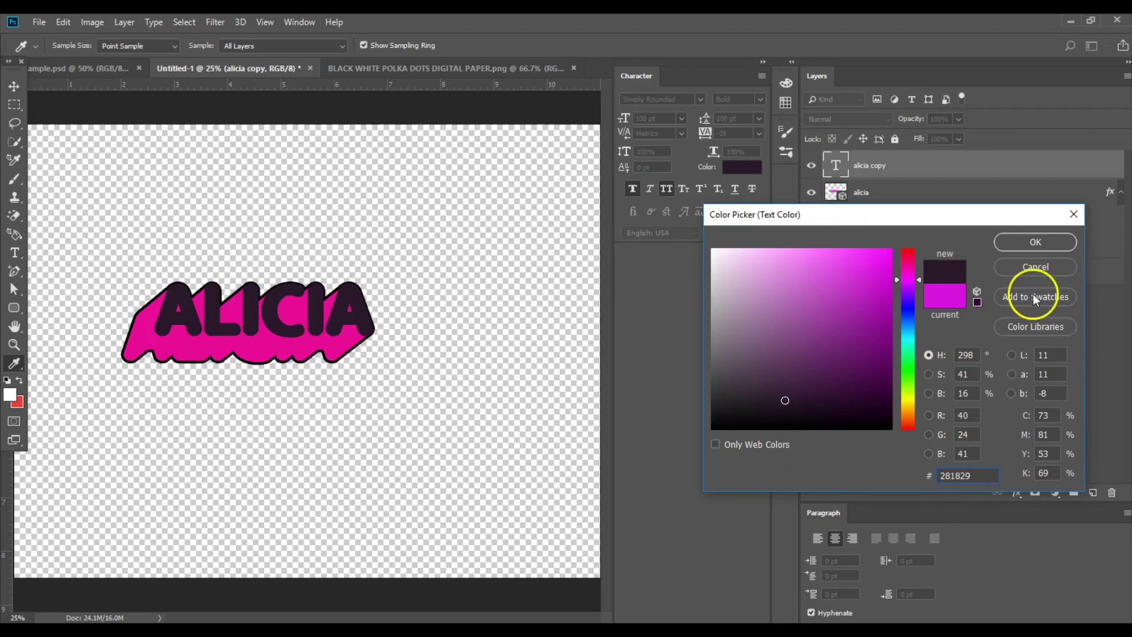
click(1034, 242)
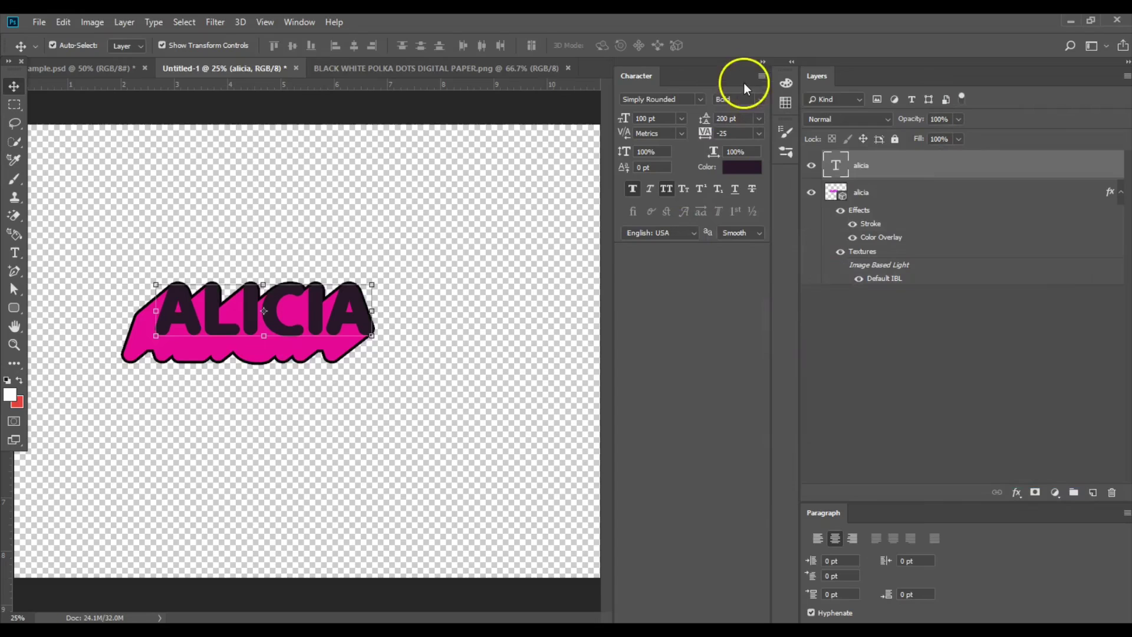
click(472, 64)
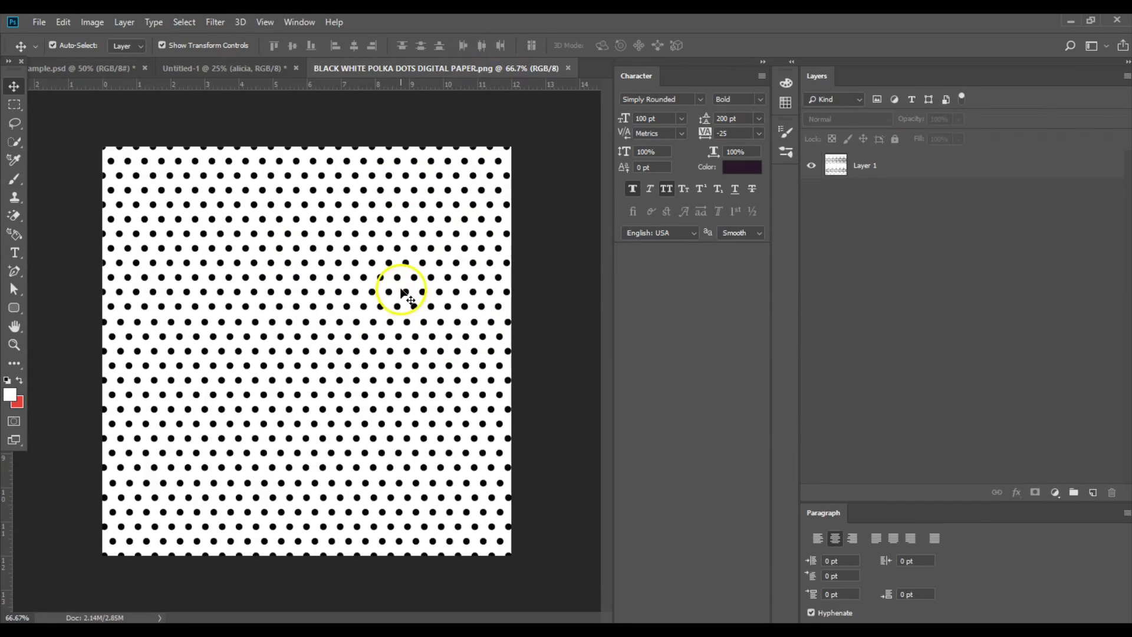
Define the polka-dot paper as a pattern with its default name, then return to Untitled-1.
click(99, 24)
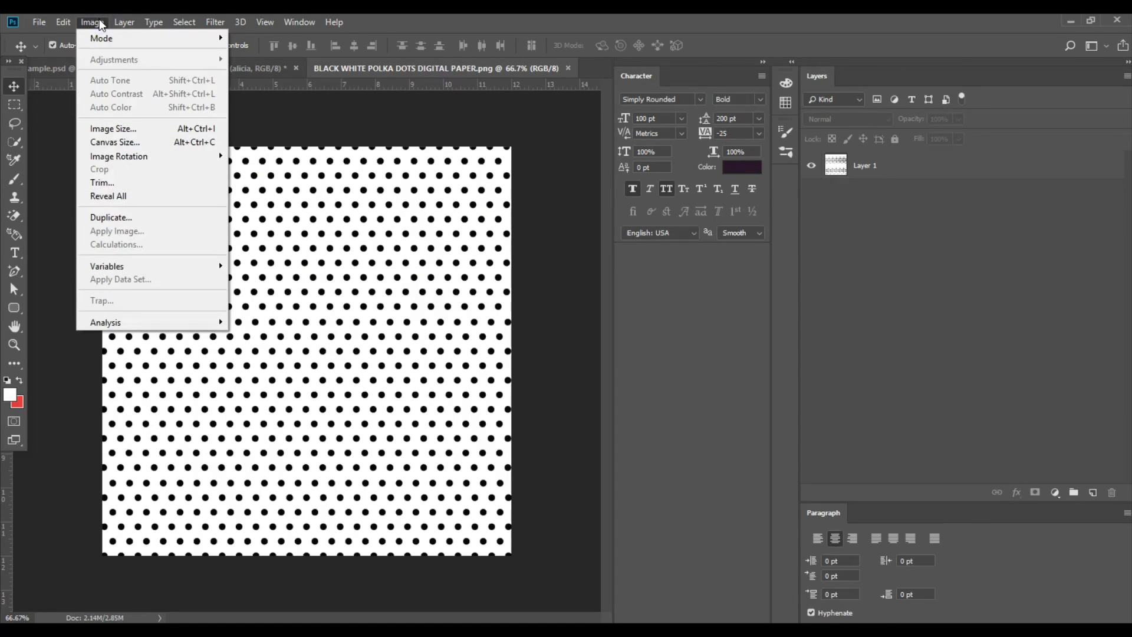
mouse_move(64, 24)
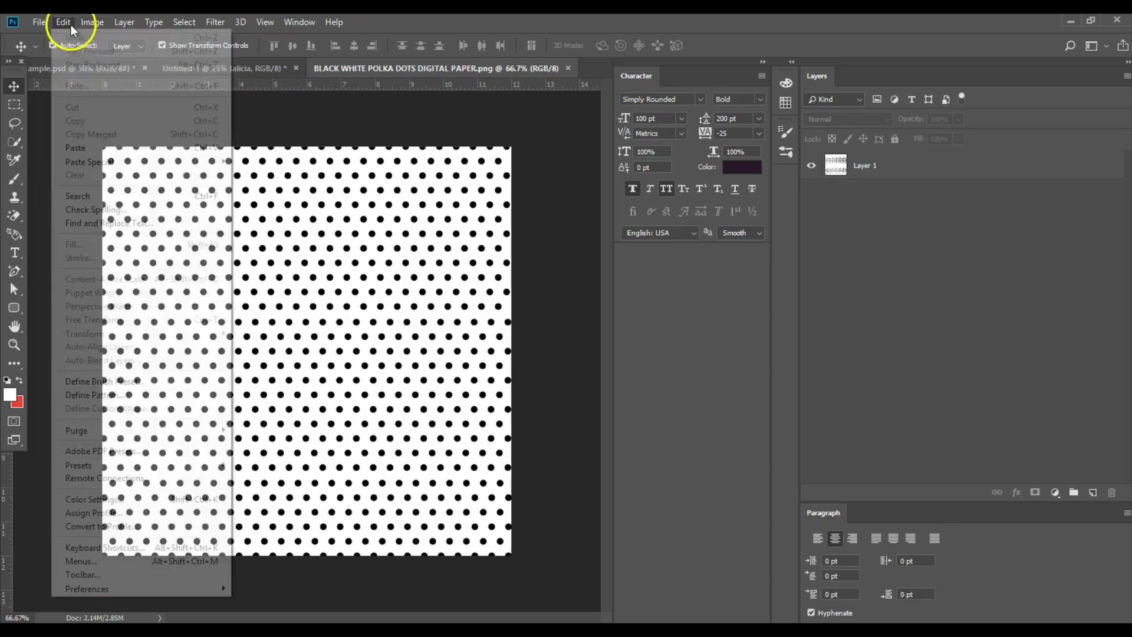
click(396, 109)
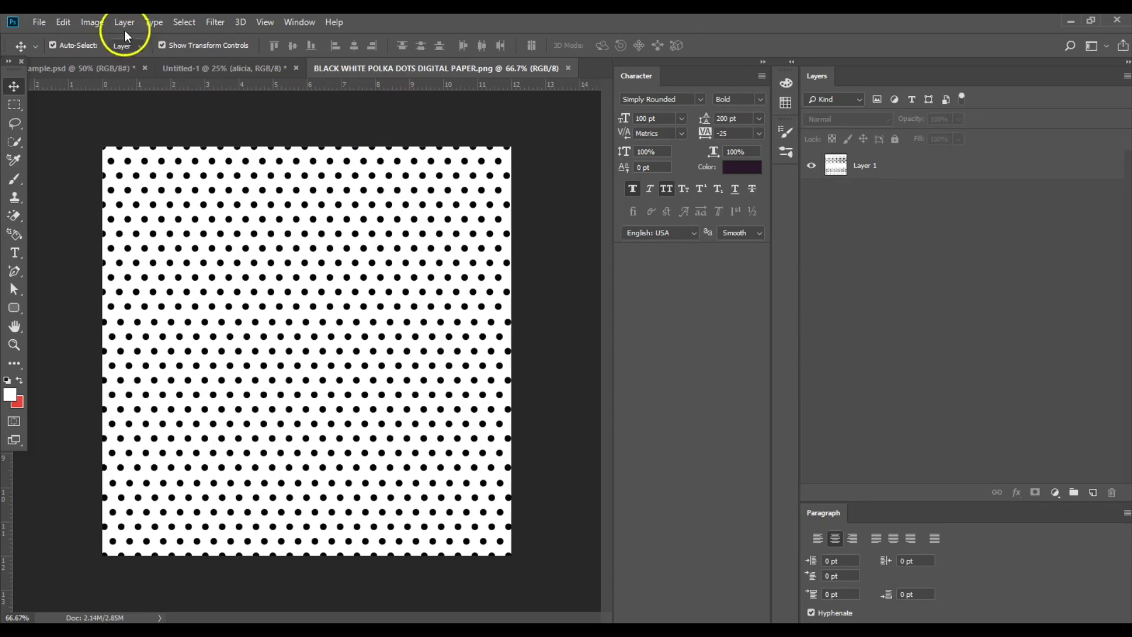
click(63, 24)
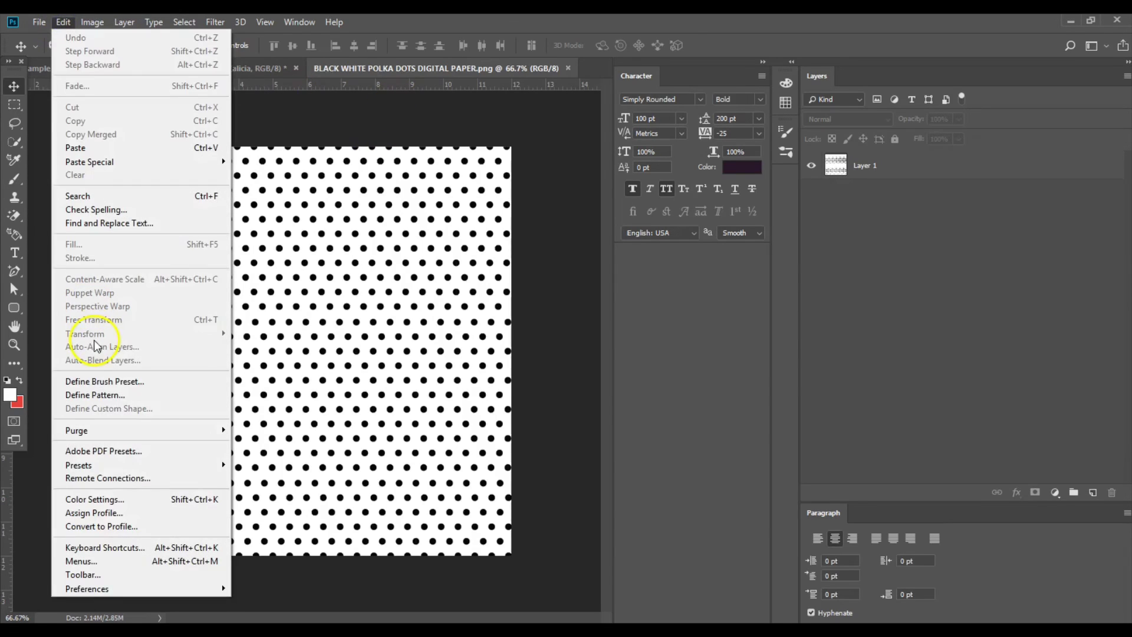
click(103, 398)
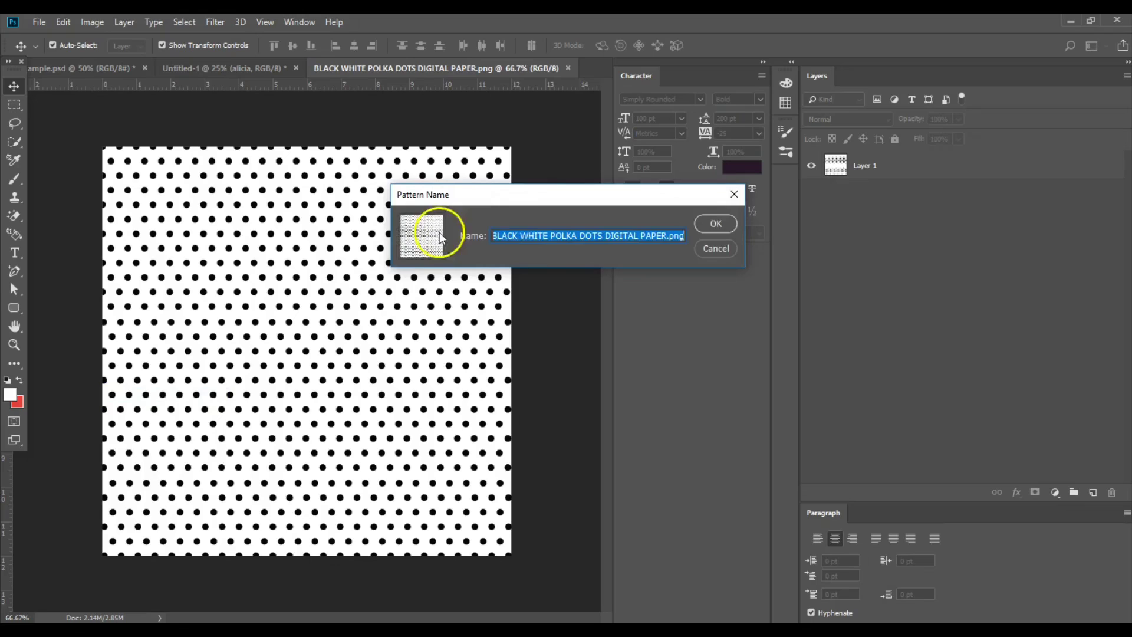
click(715, 224)
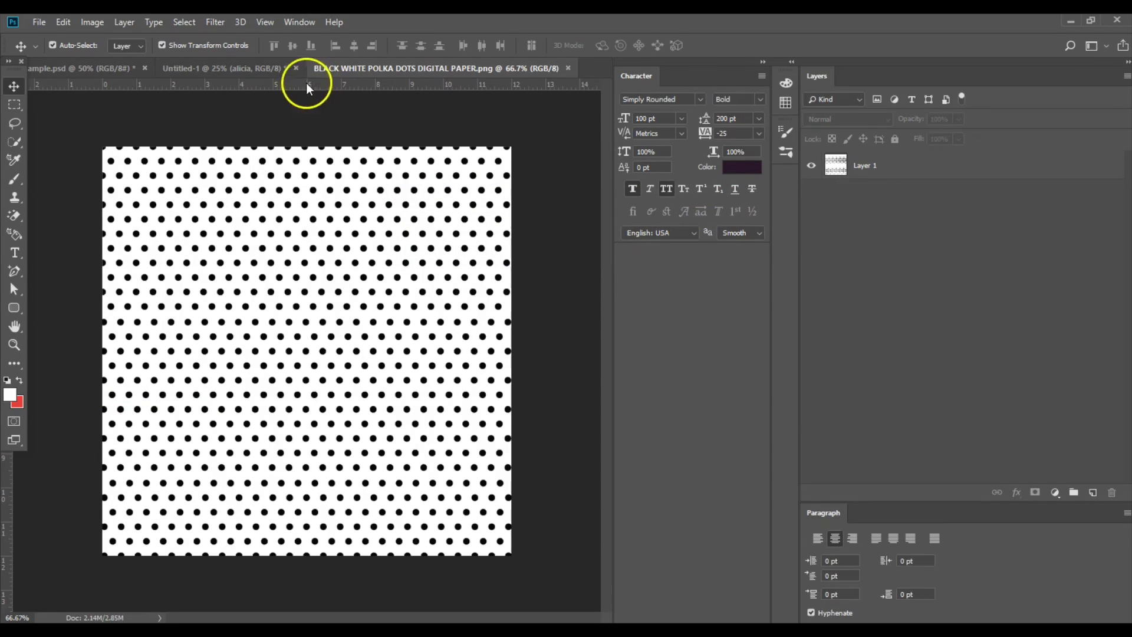
click(271, 71)
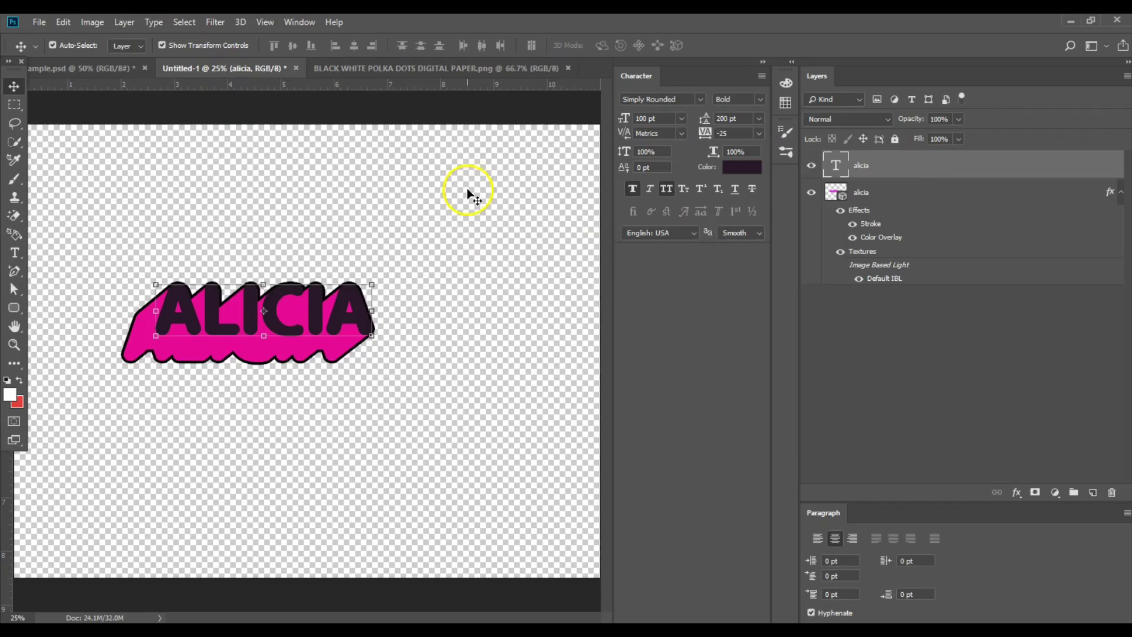
Add a Pattern Overlay using the new black polka-dot pattern at 129% scale to the ALICIA text.
click(1015, 493)
click(1066, 465)
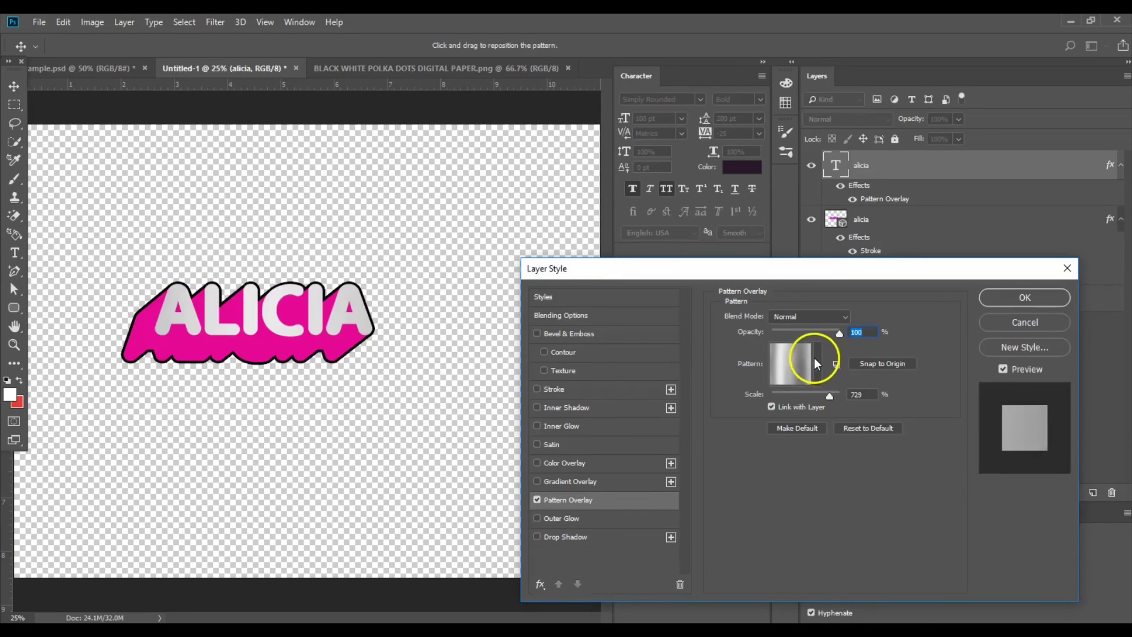
click(817, 363)
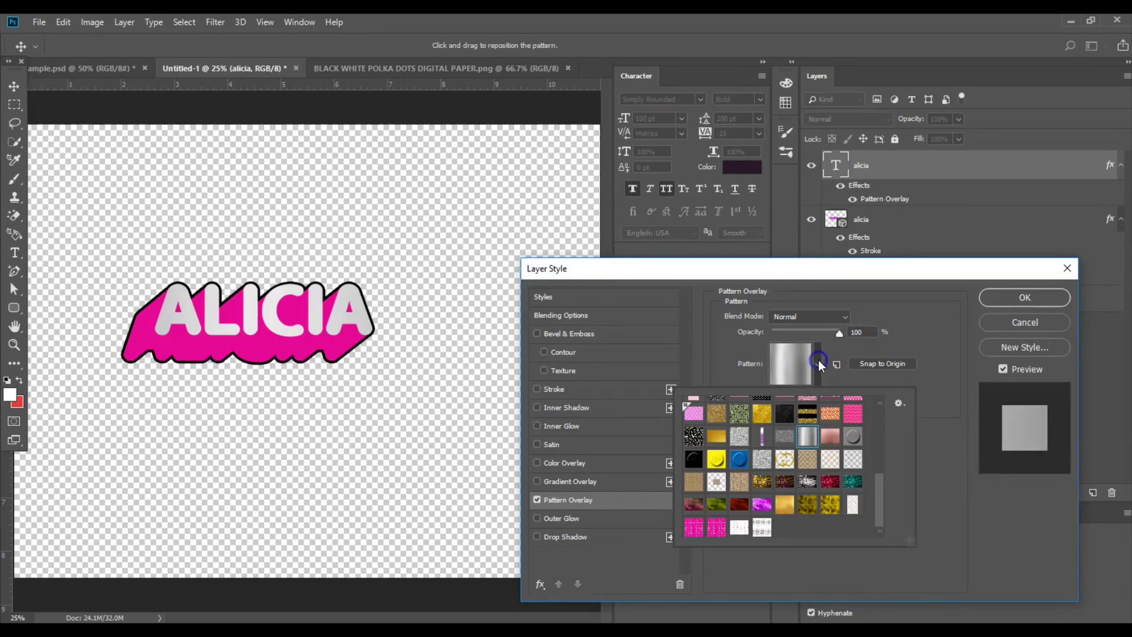
click(761, 529)
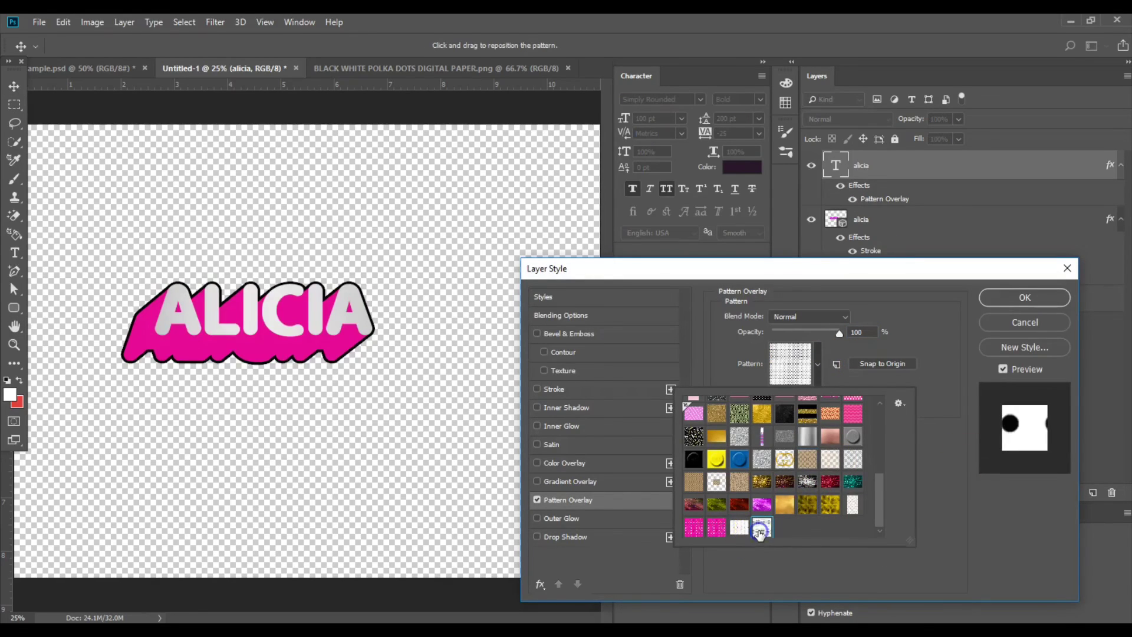
click(982, 513)
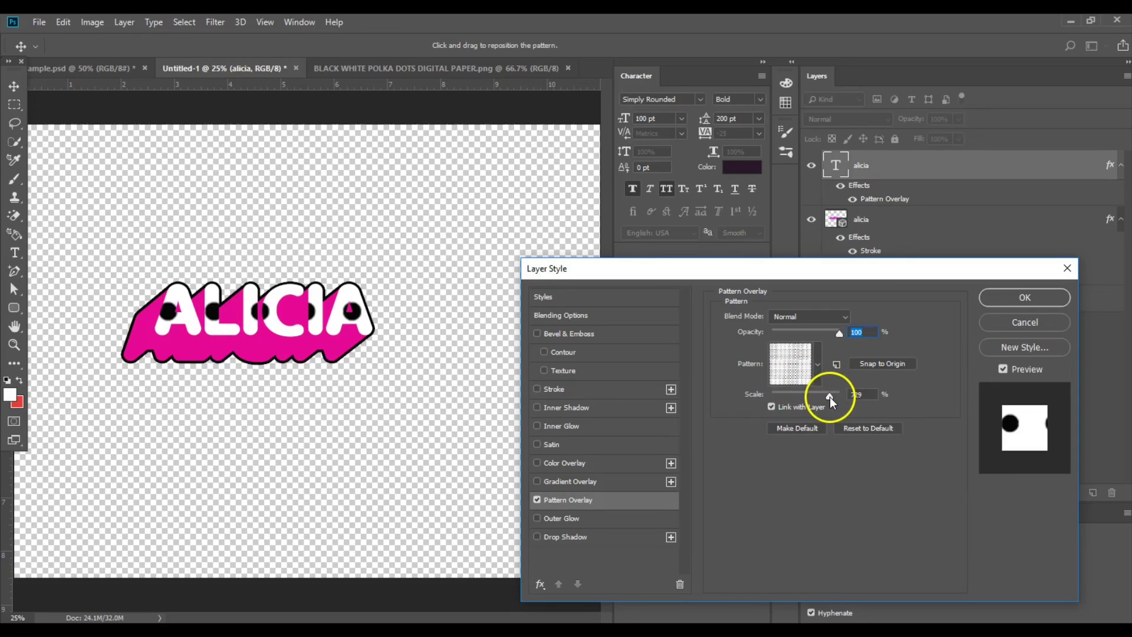
drag(830, 398, 807, 396)
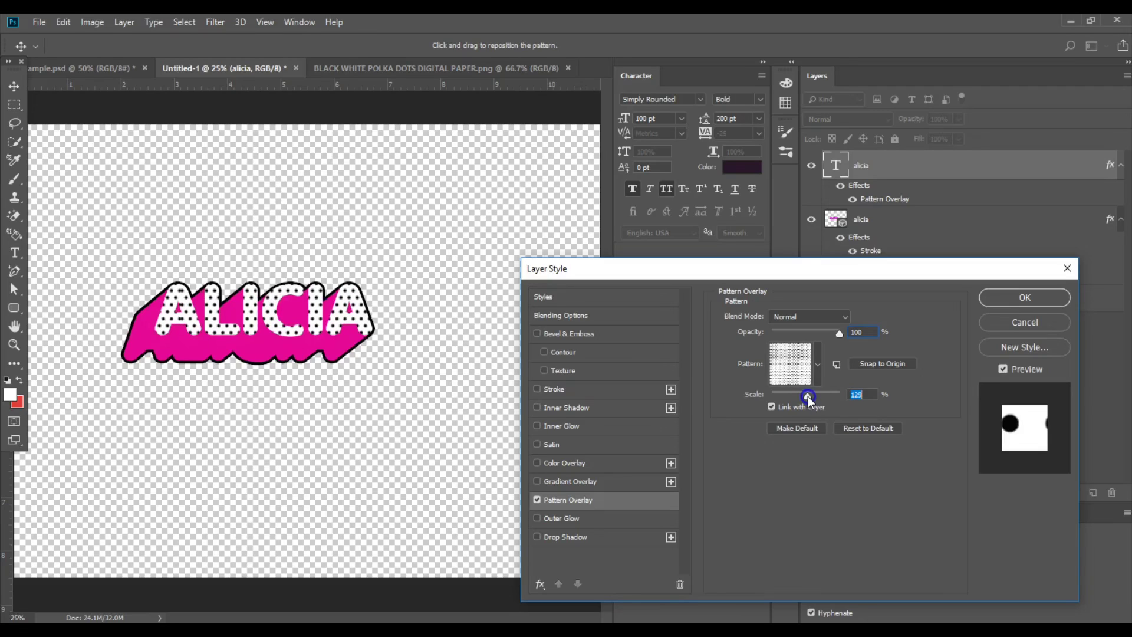
click(1015, 297)
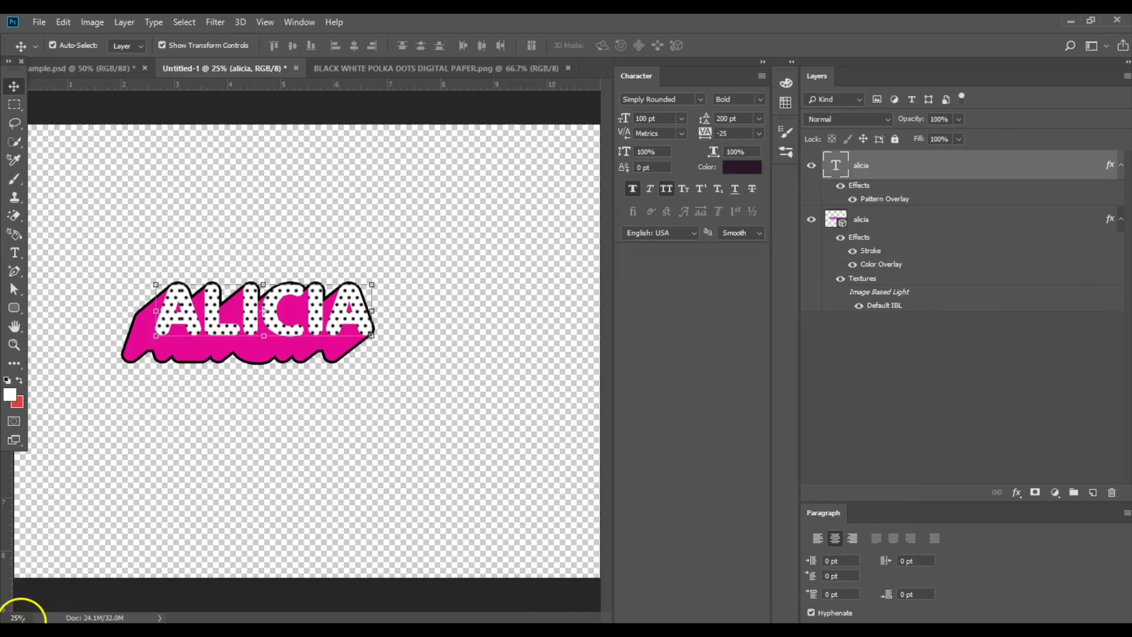
Zoom in on the logo and nudge the polka-dot ALICIA letters up and to the right.
key(Return)
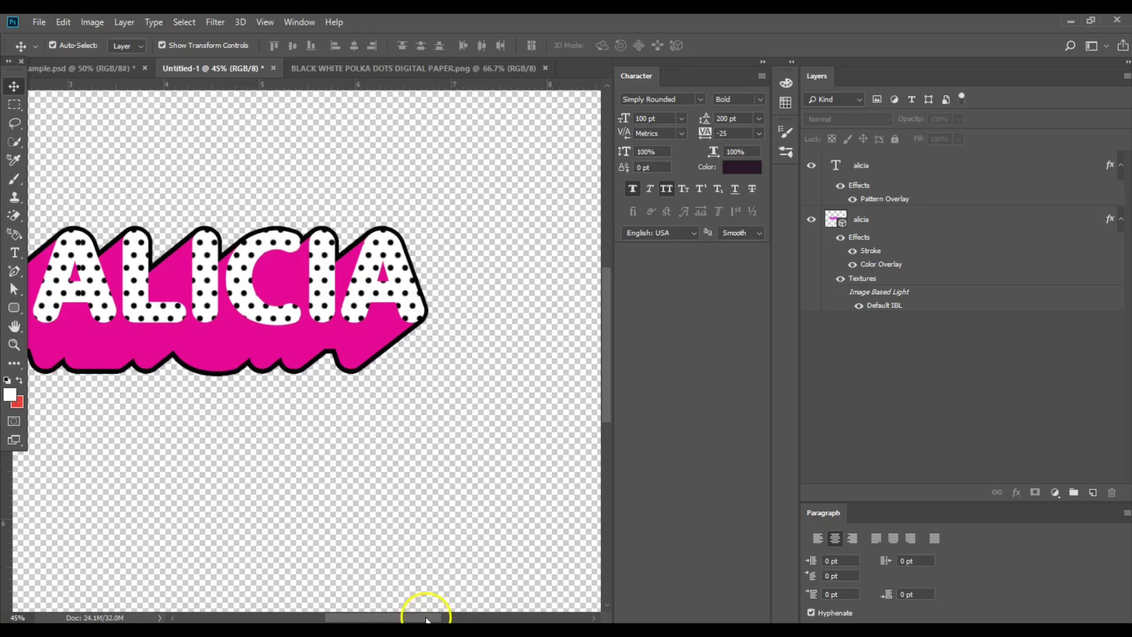
drag(427, 619, 413, 618)
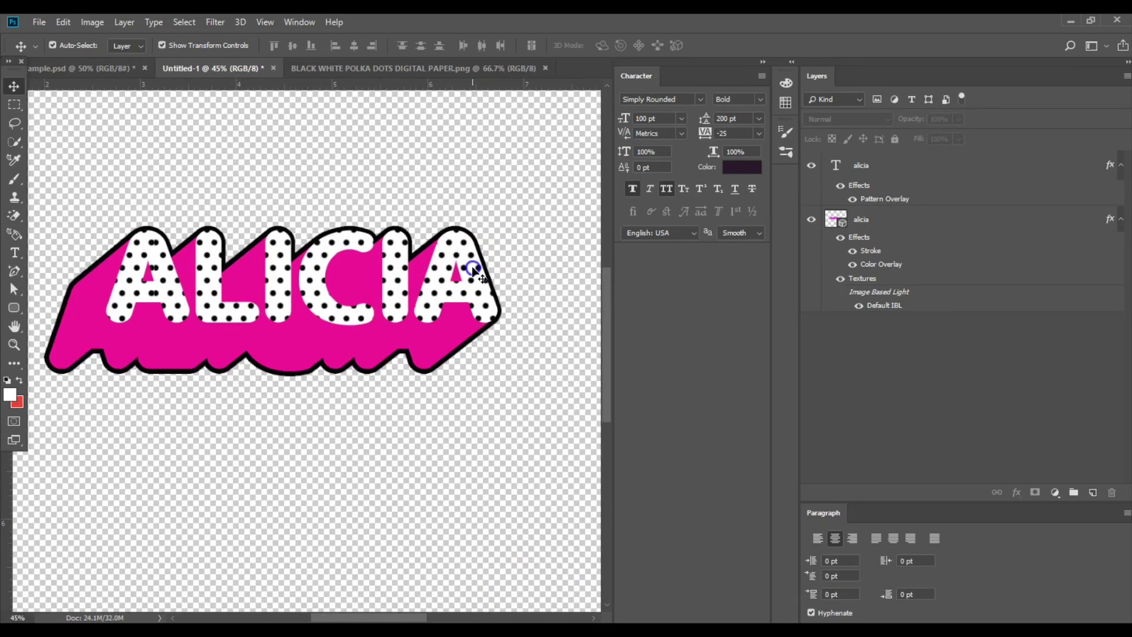
drag(473, 270, 478, 266)
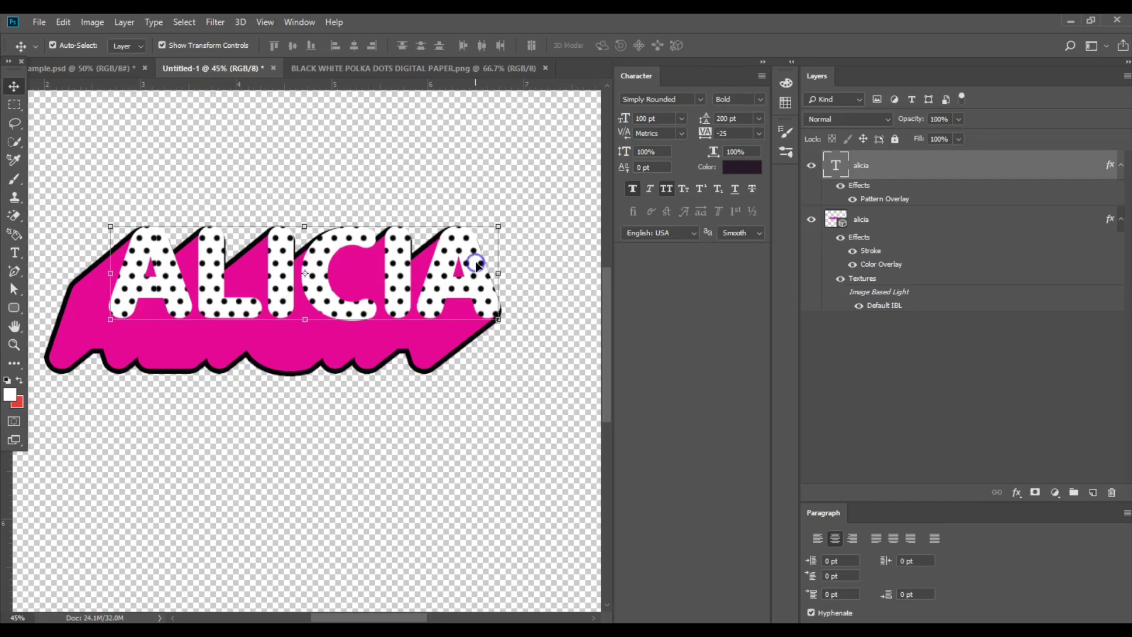
drag(567, 342, 571, 356)
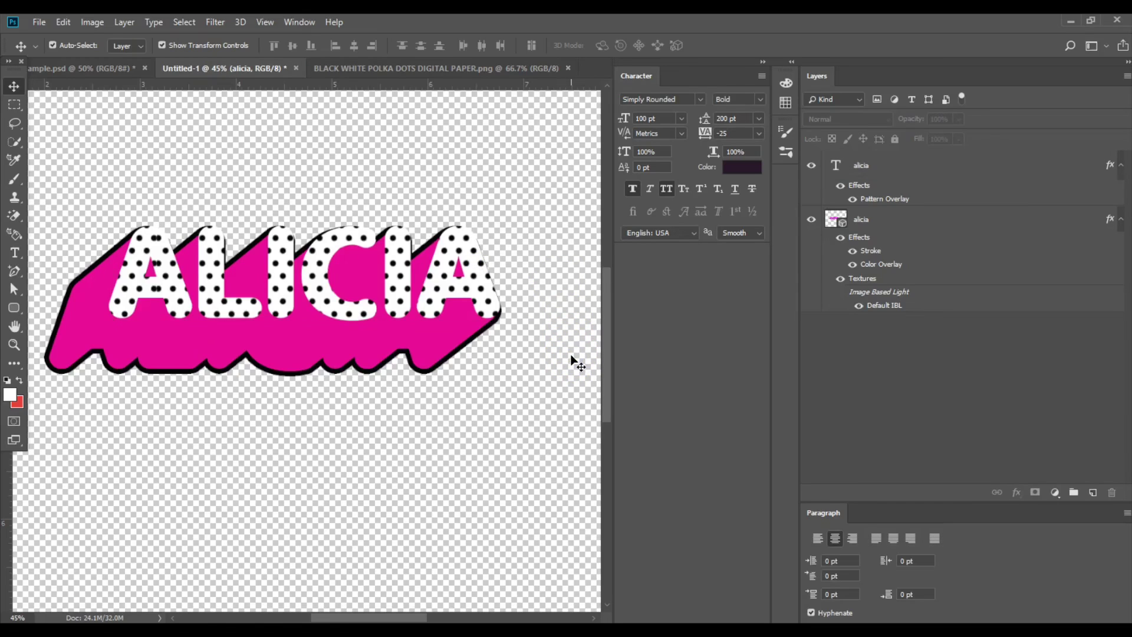
Shift the pink 3D extrusion layer slightly, then realign the ALICIA text layer over it.
click(363, 348)
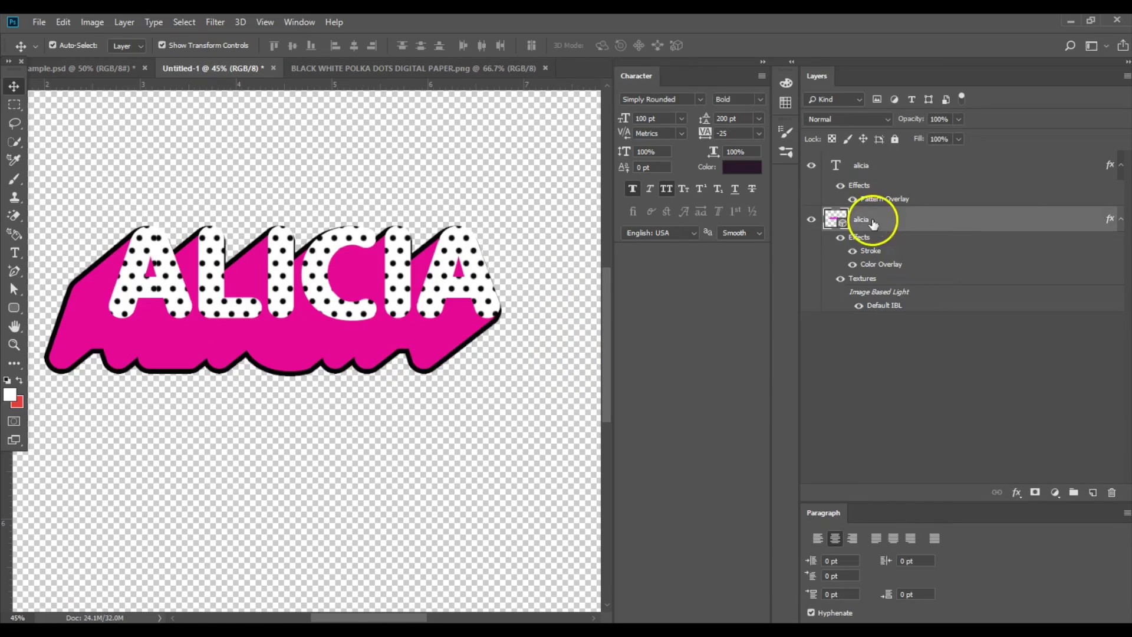
drag(483, 324, 270, 361)
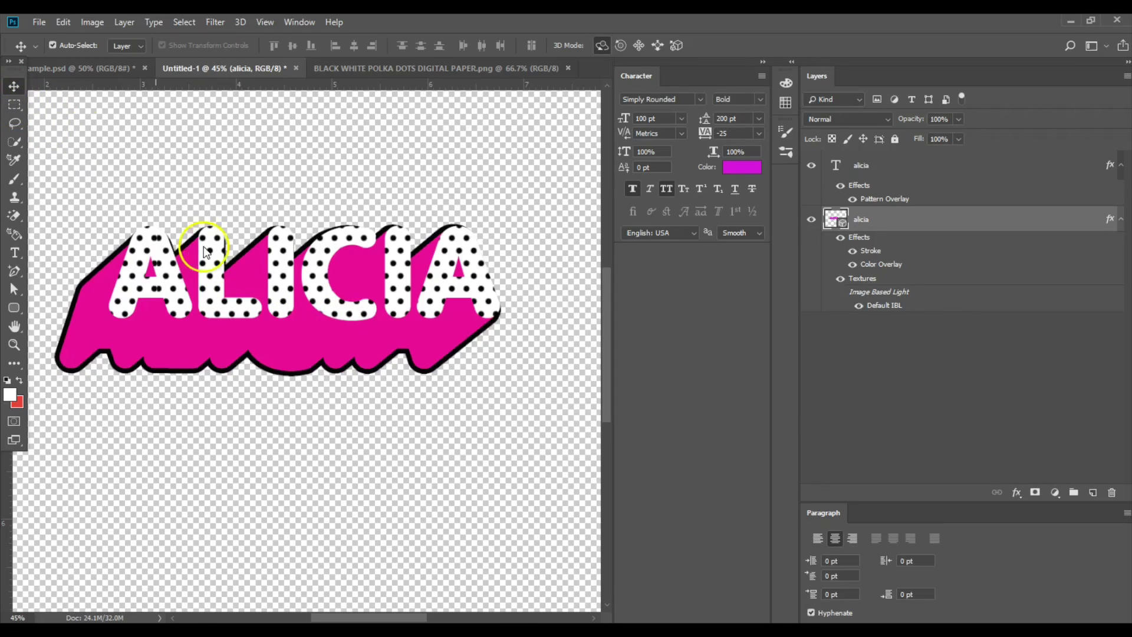
click(926, 163)
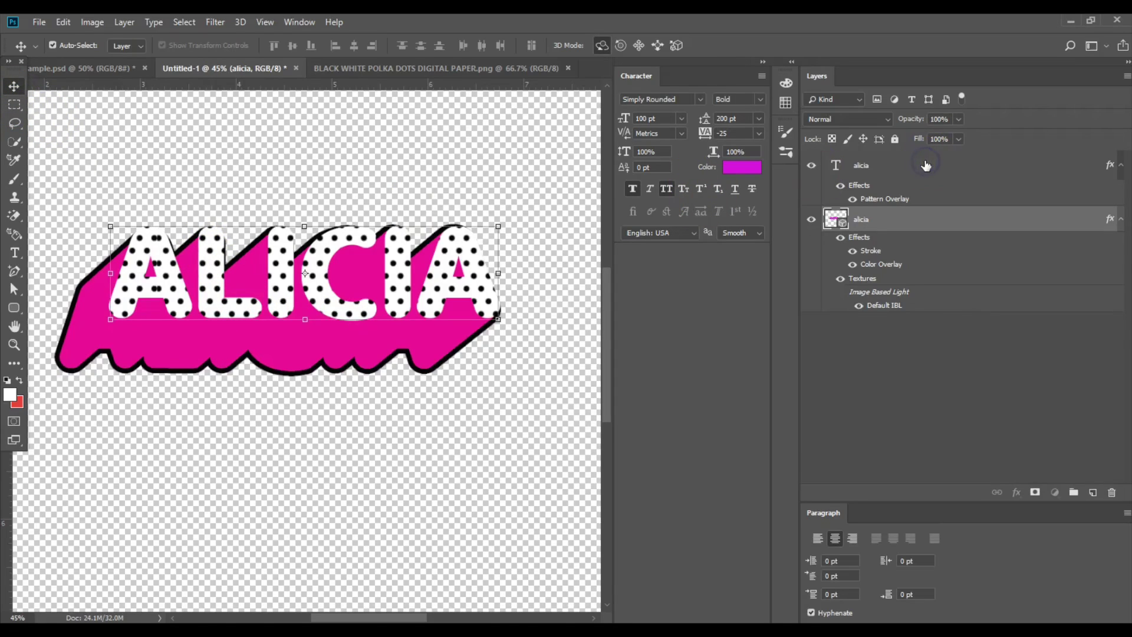
drag(481, 253, 468, 238)
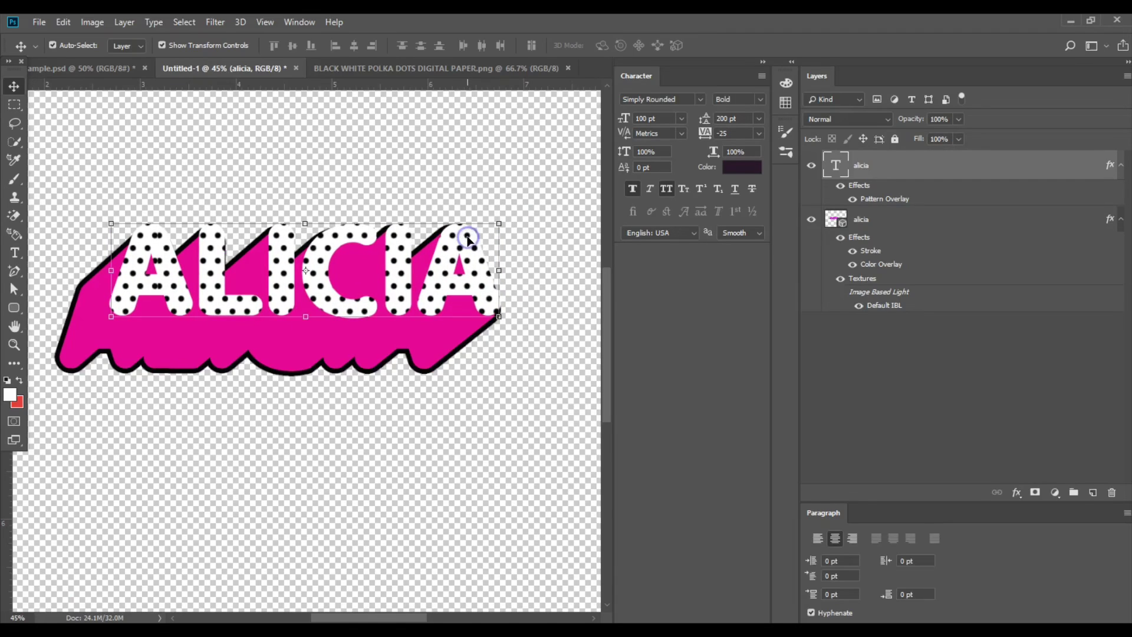
drag(158, 263, 155, 267)
Type a new '1ST BIRTHDAY' text line below ALICIA and set it to 25 pt.
key(t)
click(124, 338)
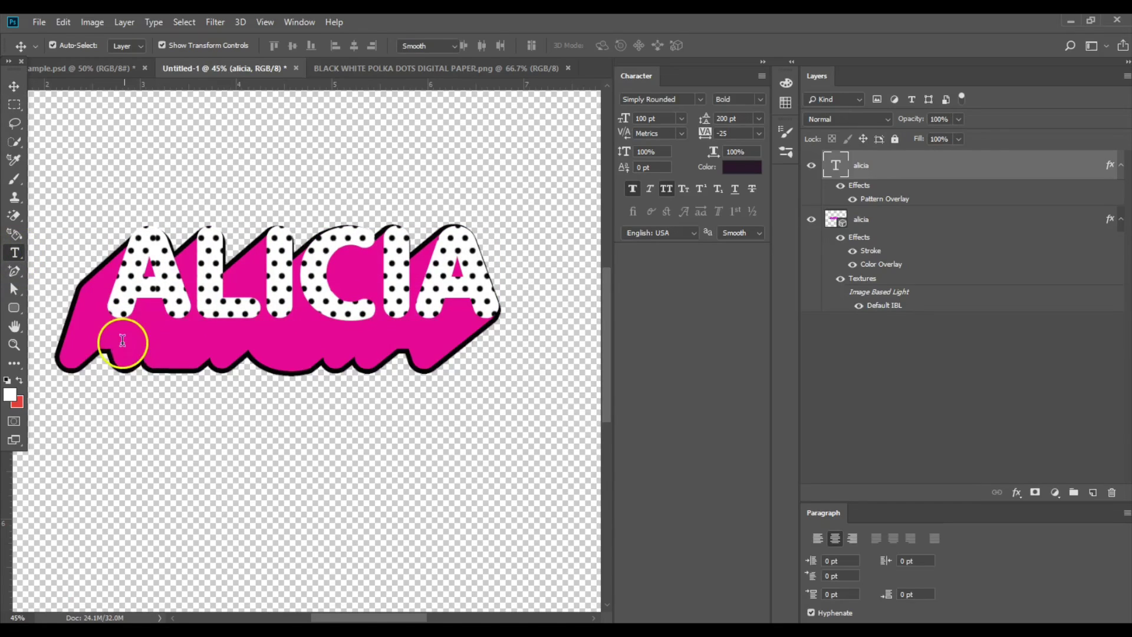
click(120, 414)
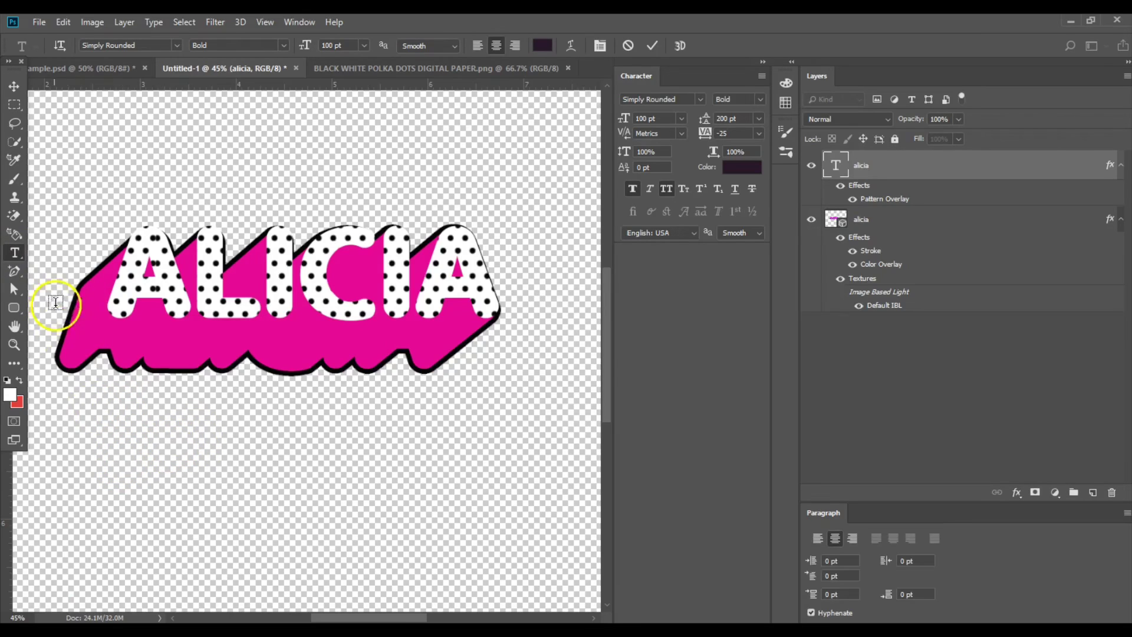
click(90, 447)
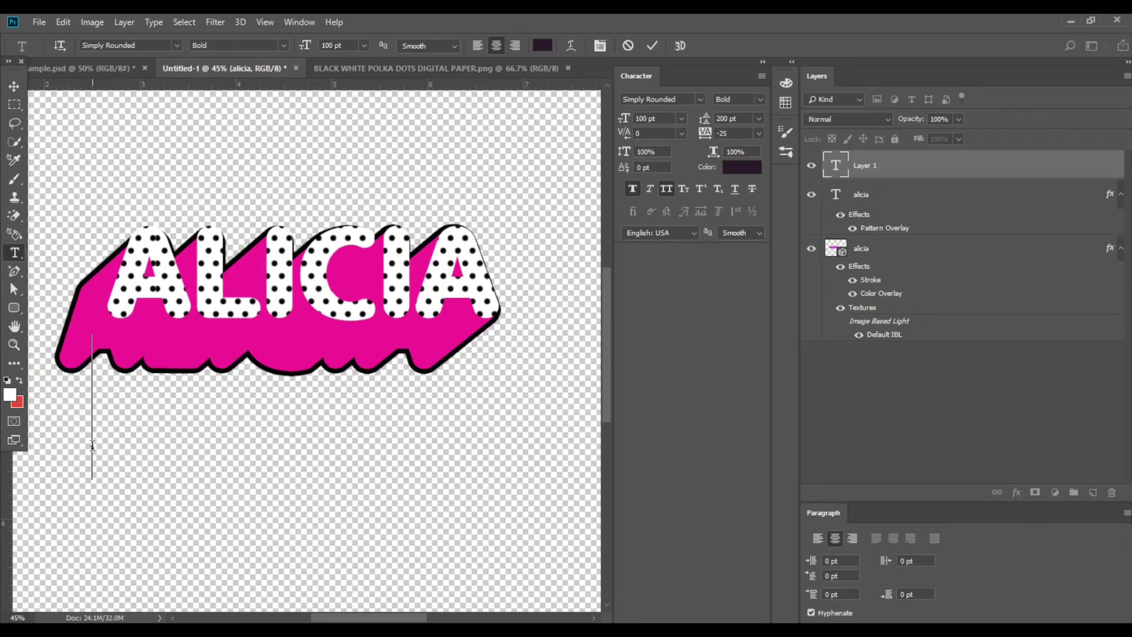
text(1)
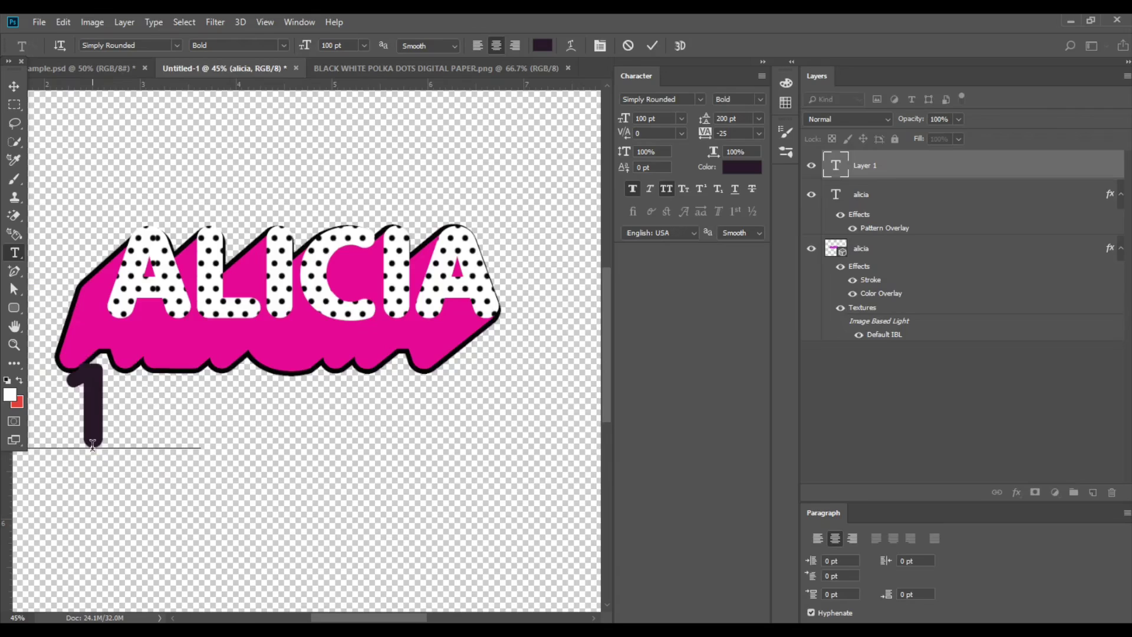
key(BackSpace)
text(ST BIRTHDAY)
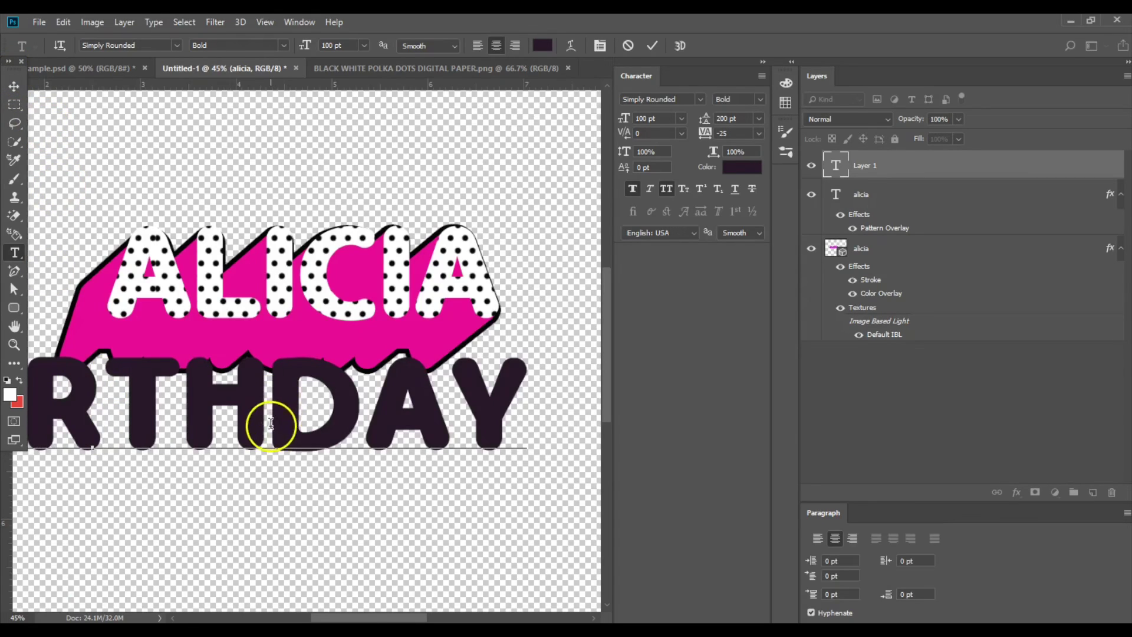
double_click(270, 423)
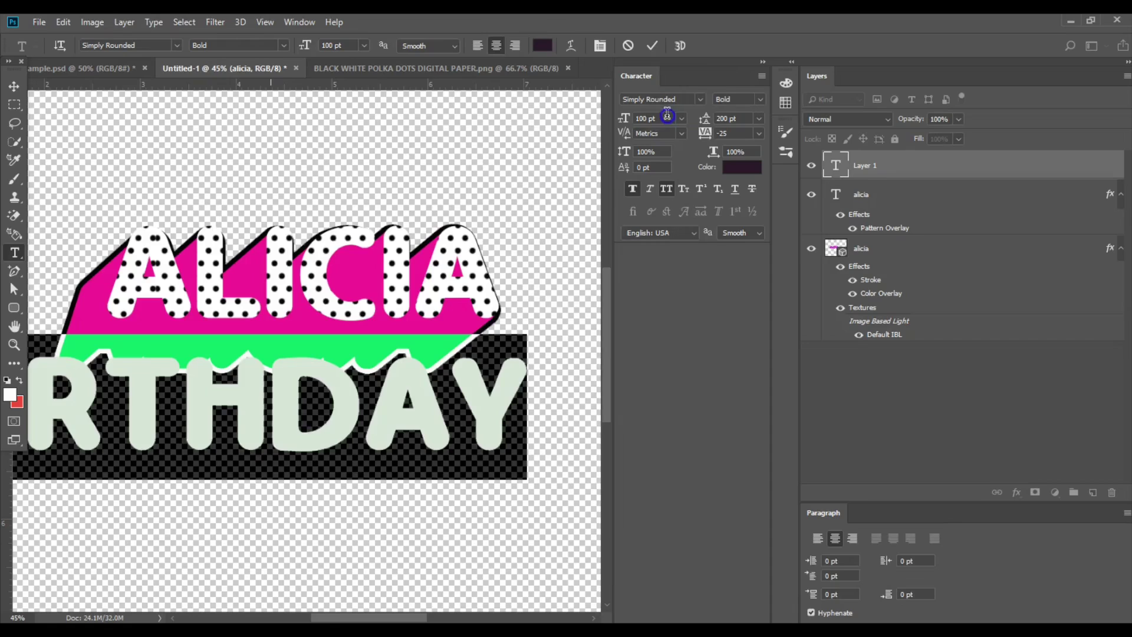
click(620, 118)
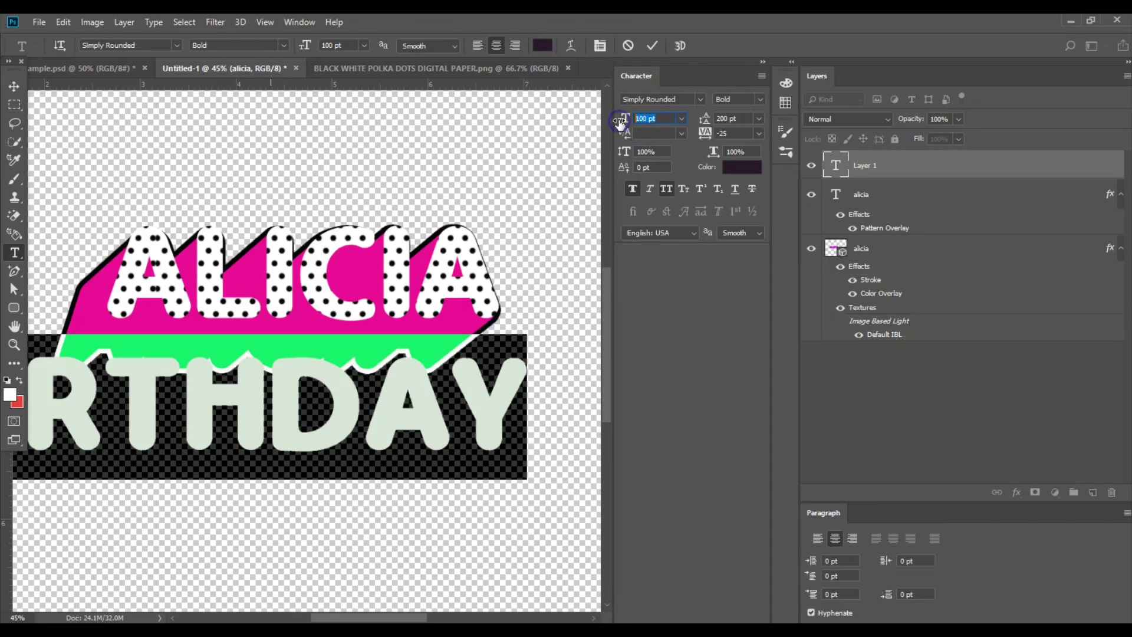
key(Return)
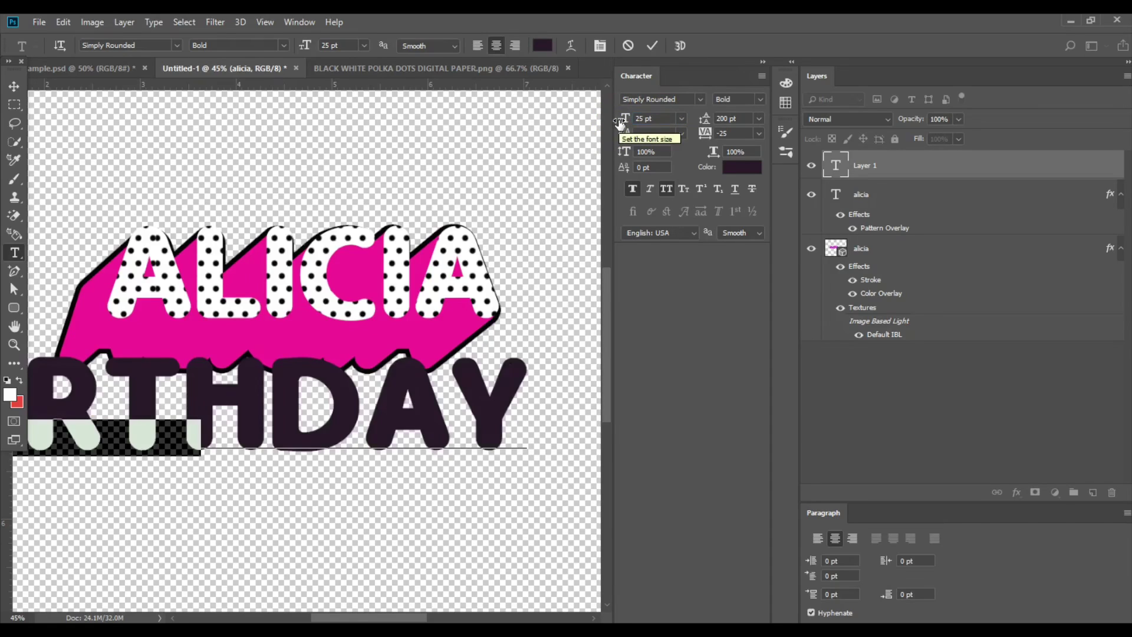
Move 1ST BIRTHDAY onto the pink extrusion and enlarge it to about 105% × 116%.
click(13, 89)
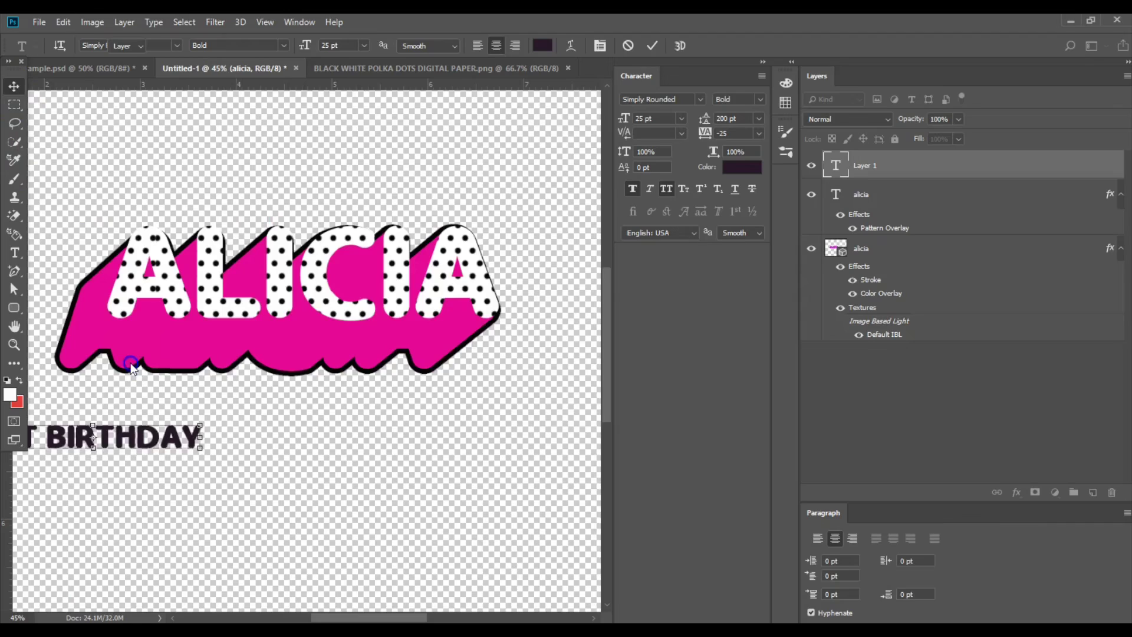
drag(136, 438, 325, 335)
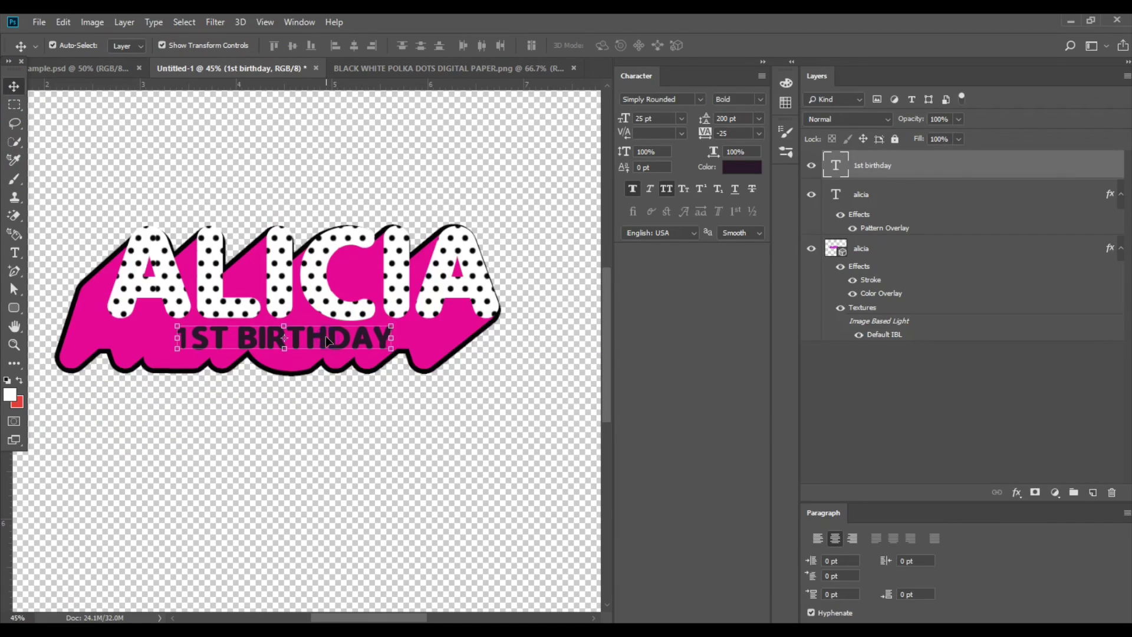
click(393, 327)
drag(394, 327, 405, 320)
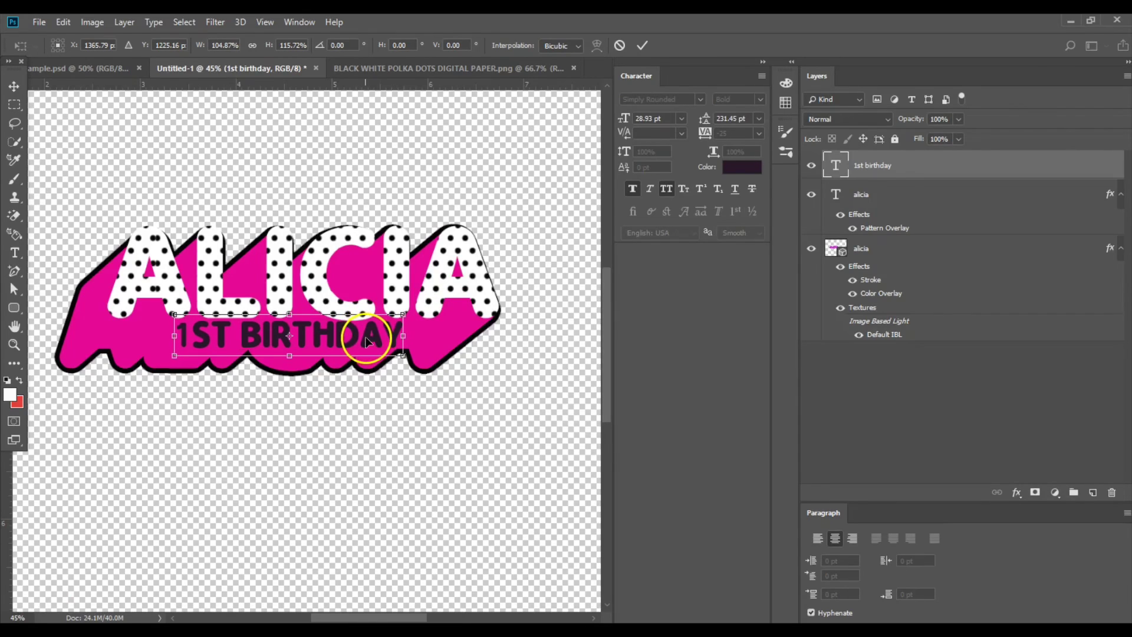
drag(368, 340, 366, 343)
click(421, 348)
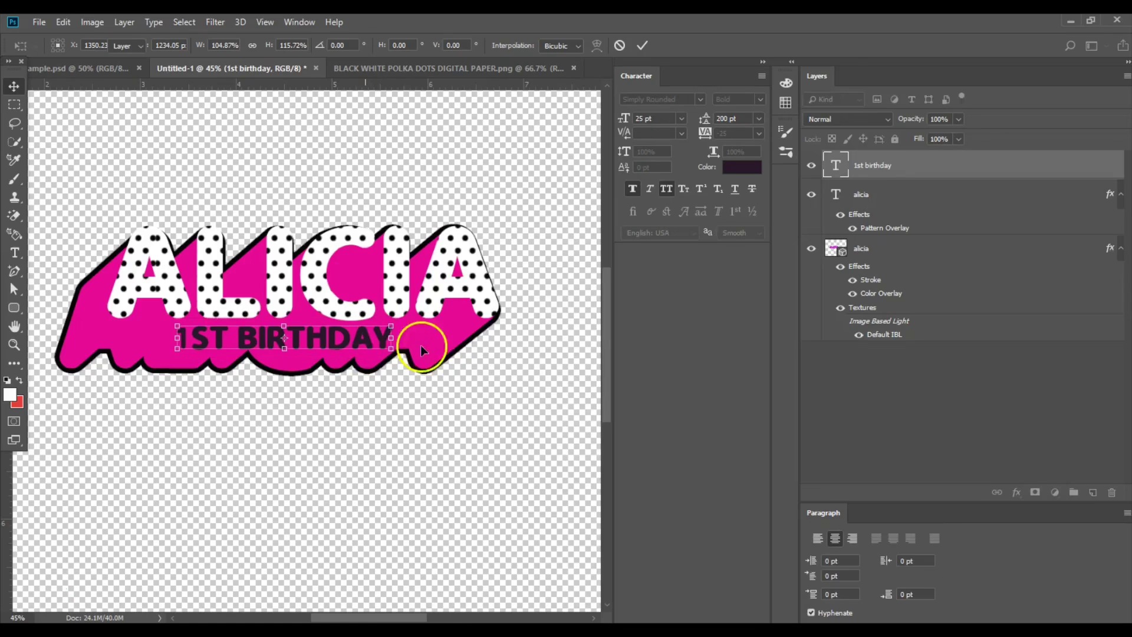
Change the 1ST BIRTHDAY subtitle's colour to white (ffffff).
click(447, 392)
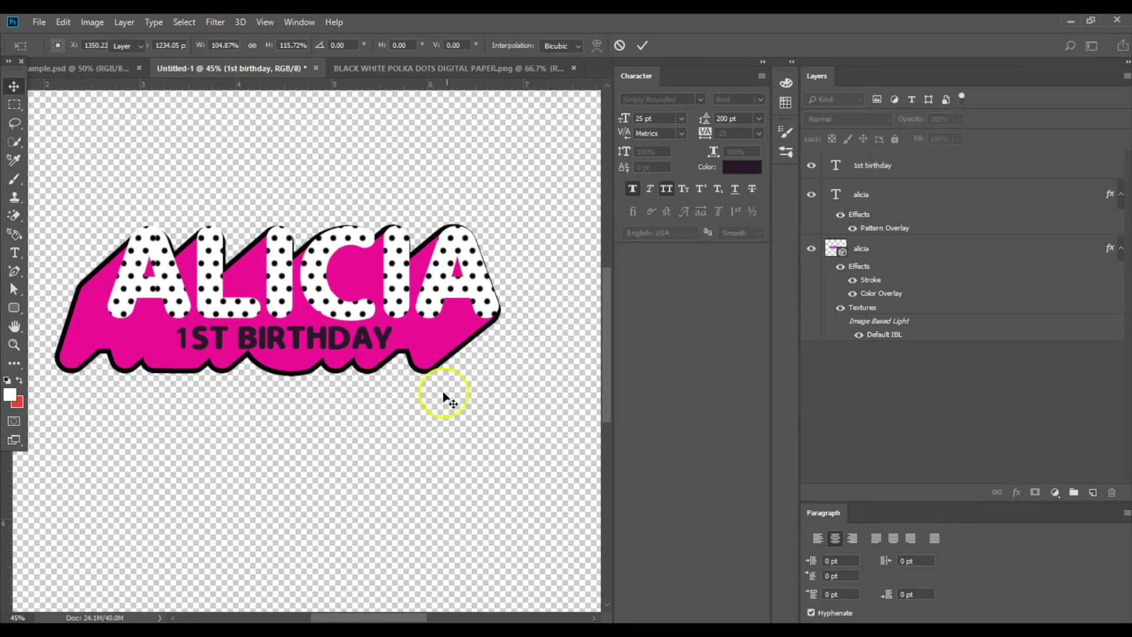
click(364, 339)
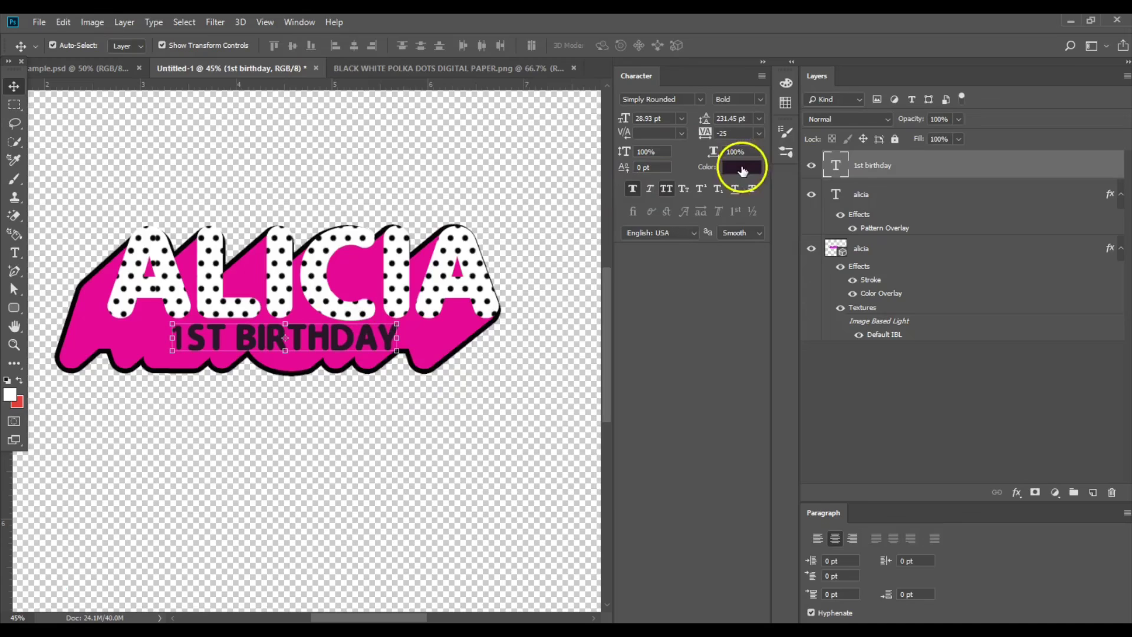
click(741, 169)
text(ffffff)
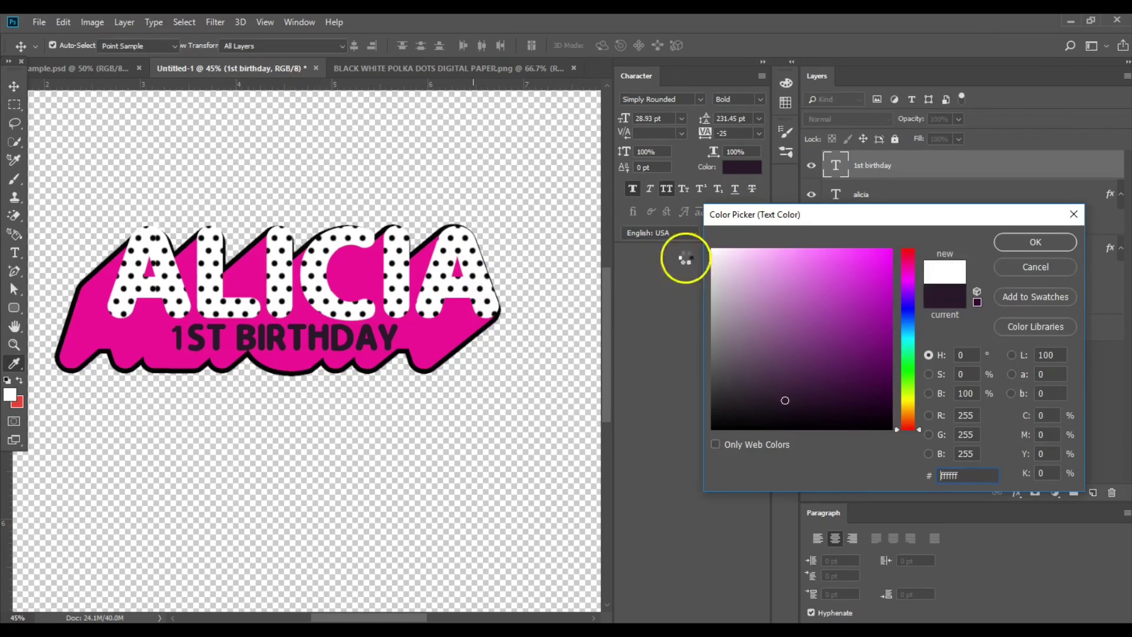
click(1039, 242)
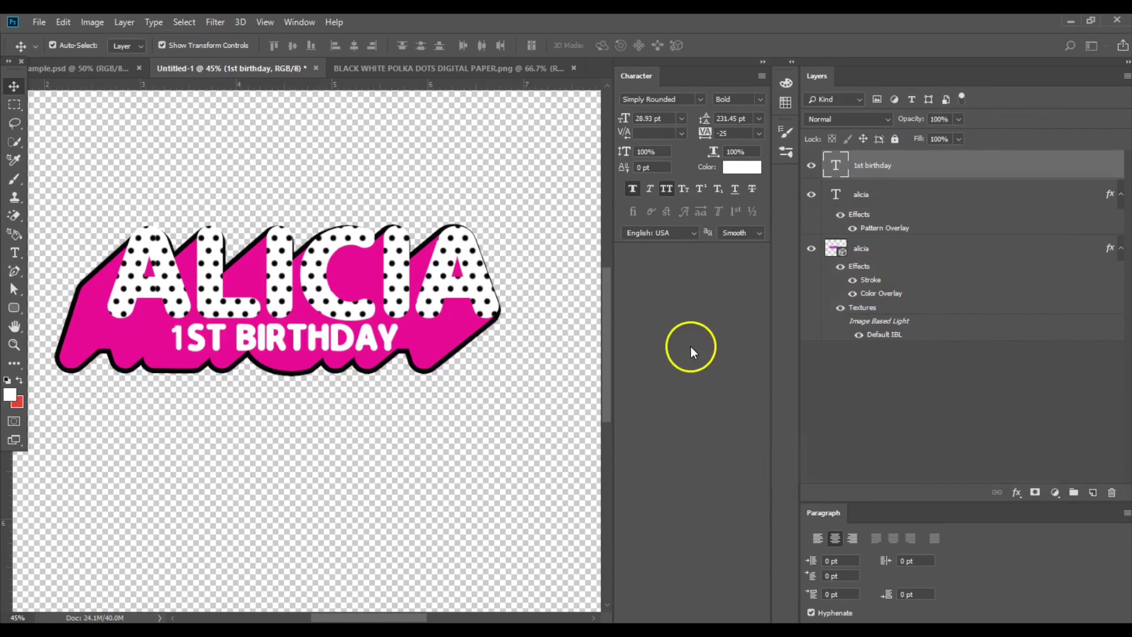
Replace the subtitle text '1ST BIRTHDAY' with 'SURPRISE'.
click(15, 252)
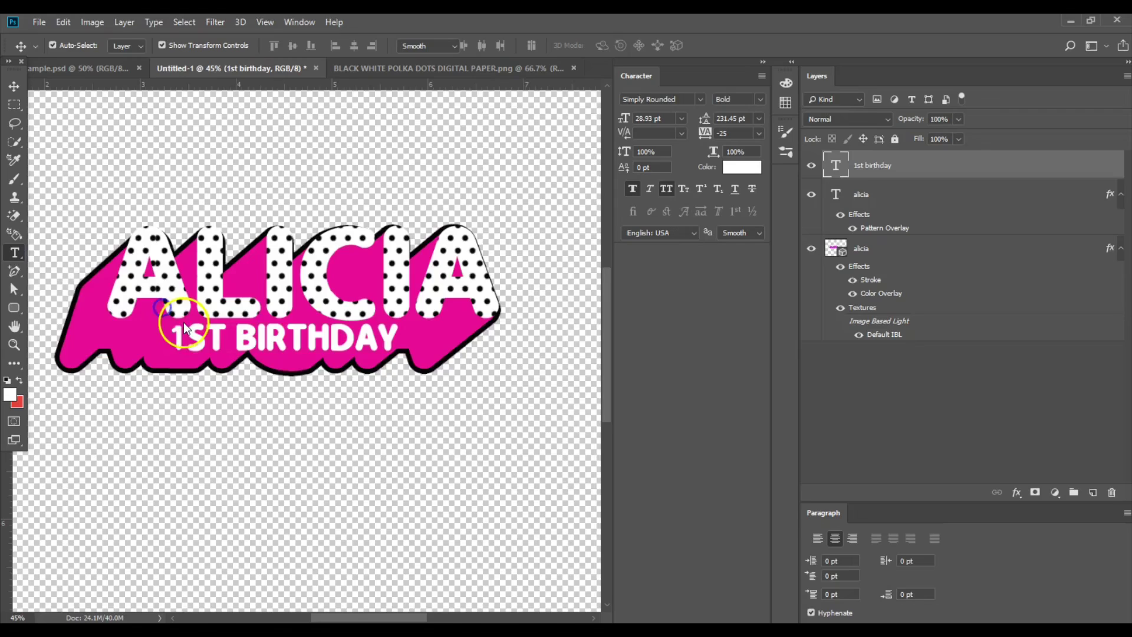
click(177, 337)
drag(177, 337, 407, 358)
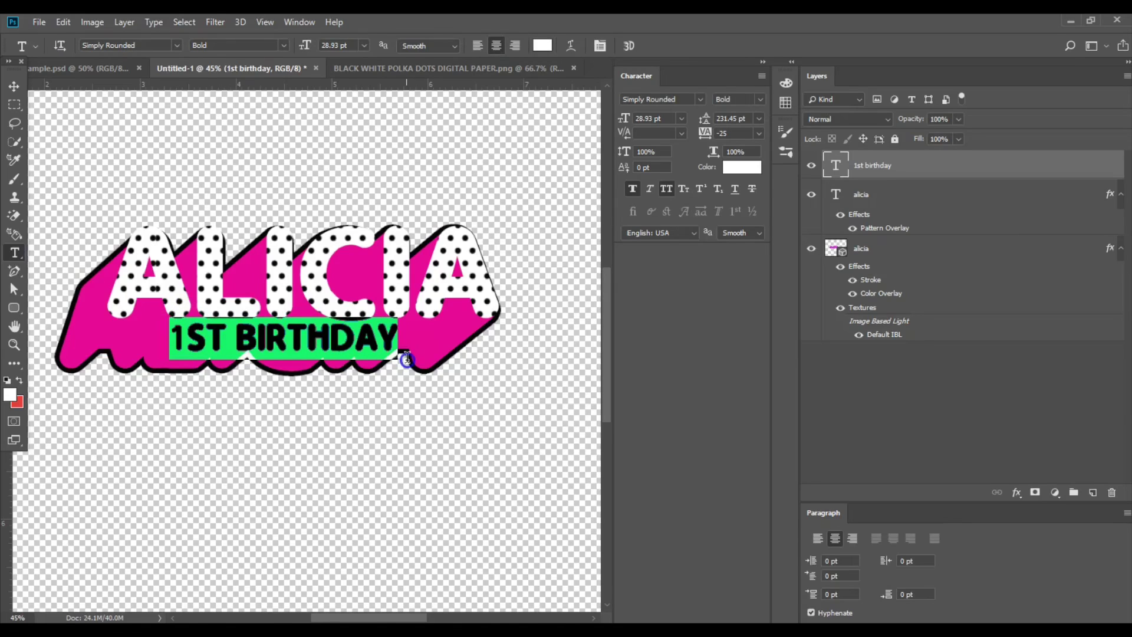
click(416, 369)
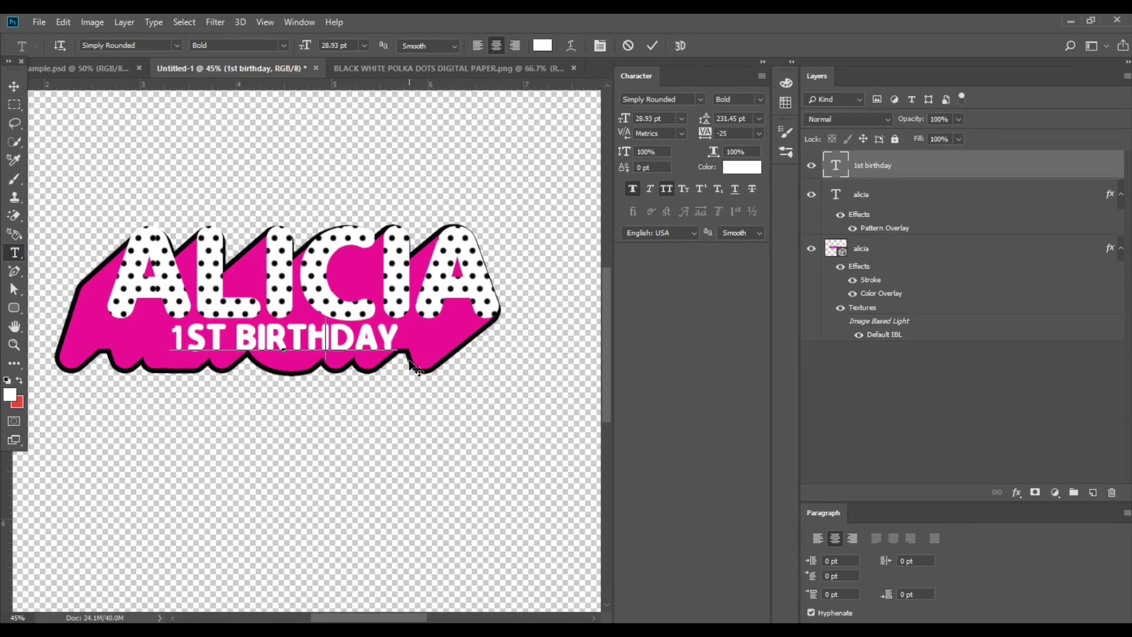
text(surprise)
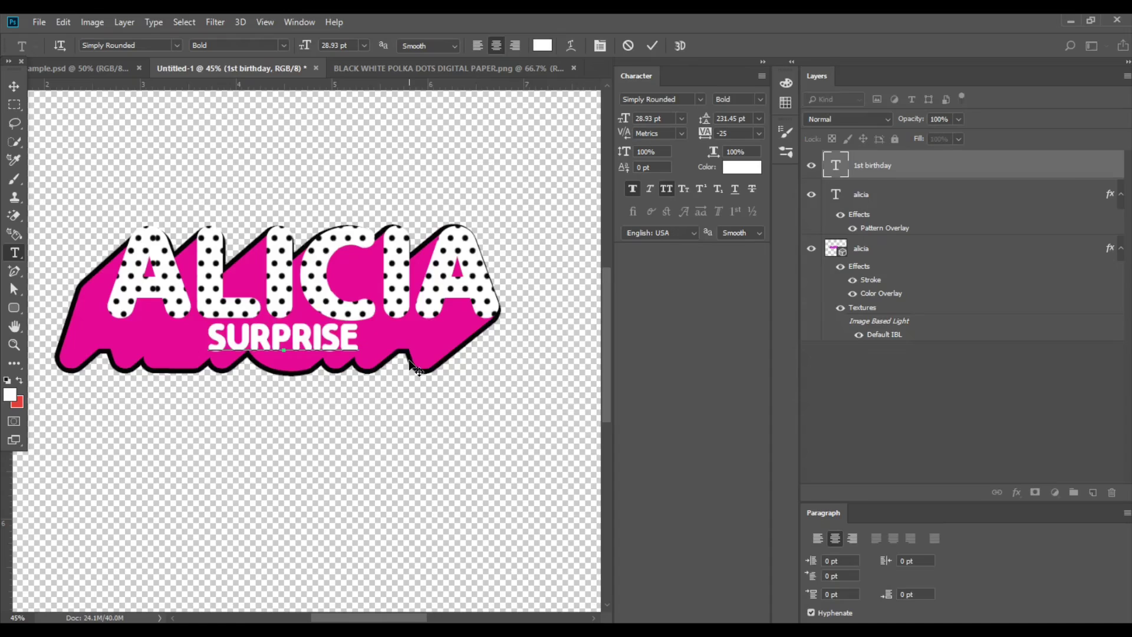
click(411, 353)
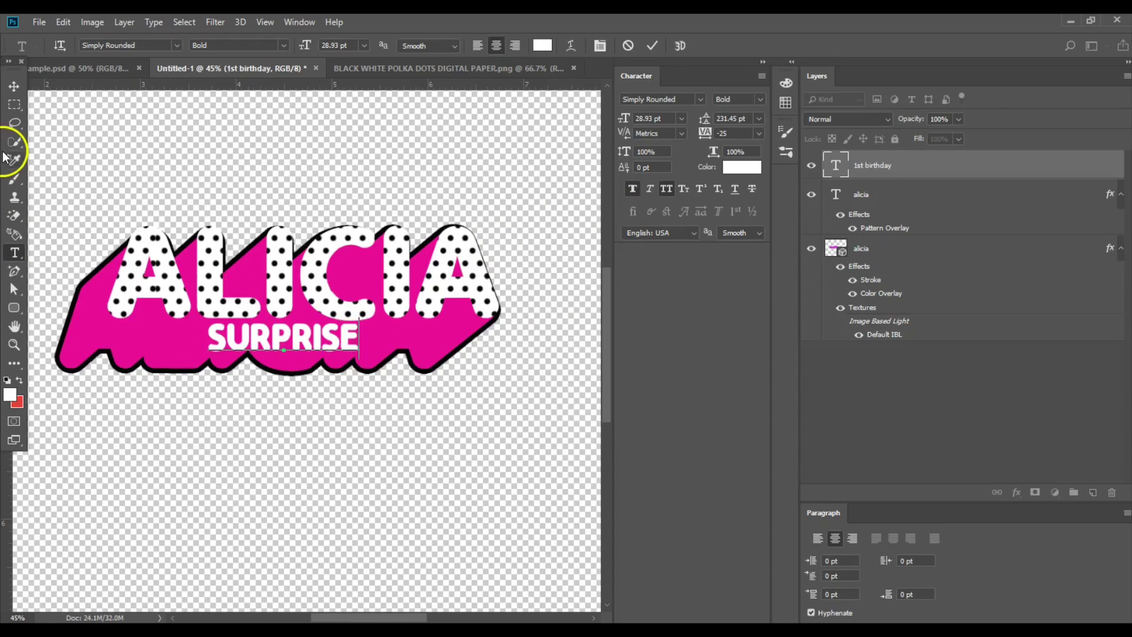
Commit the text, set SURPRISE tracking to 200, and centre it beneath ALICIA.
click(14, 87)
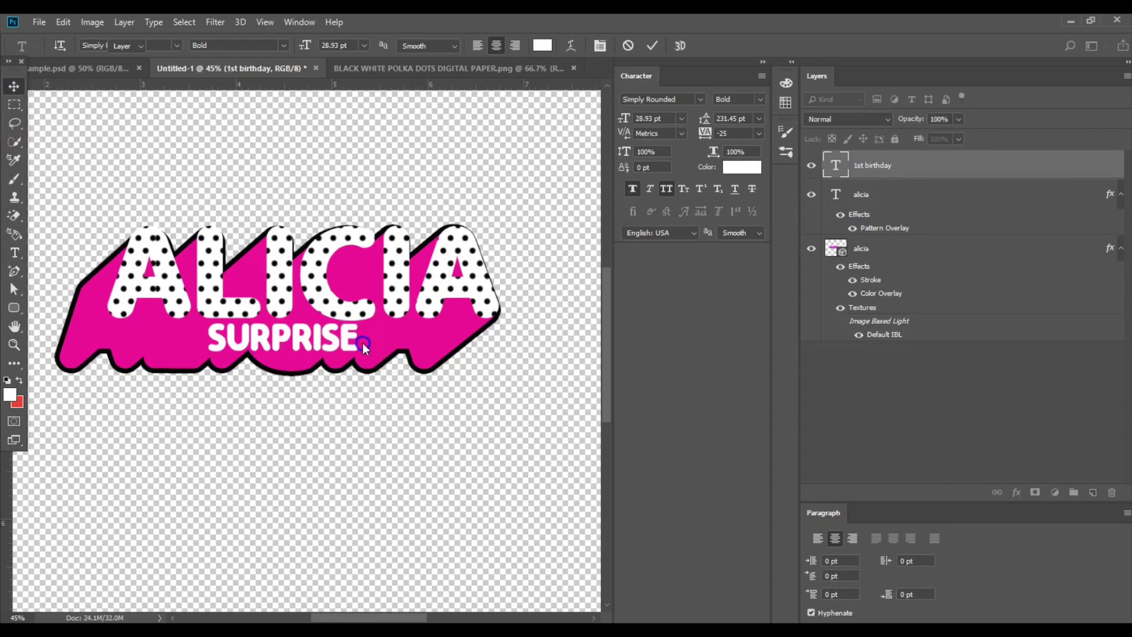
click(758, 133)
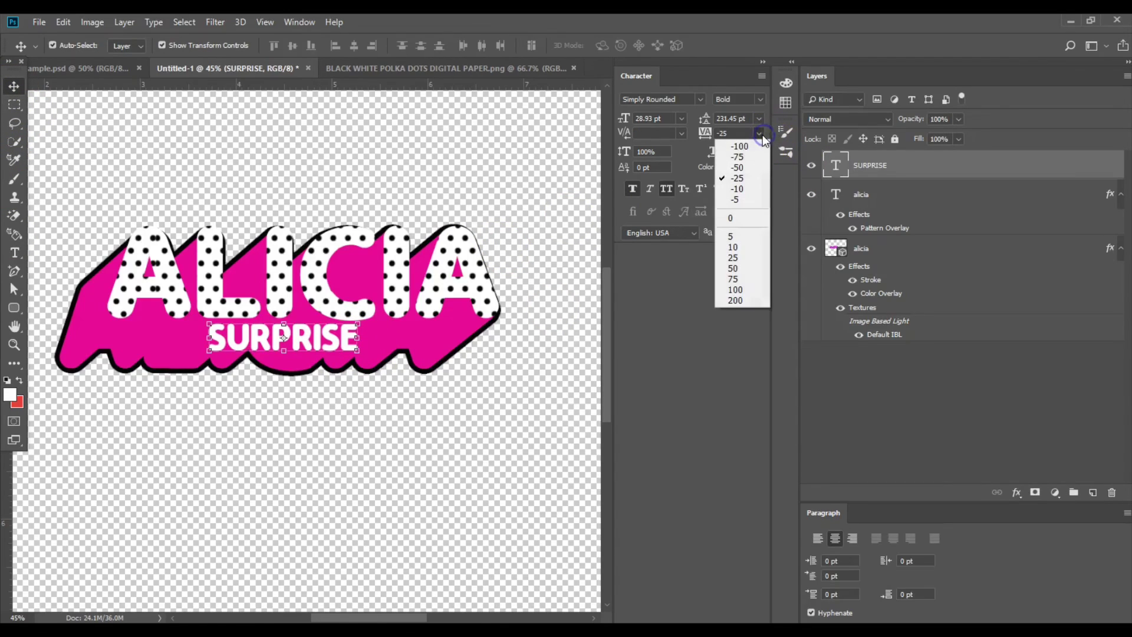
click(731, 300)
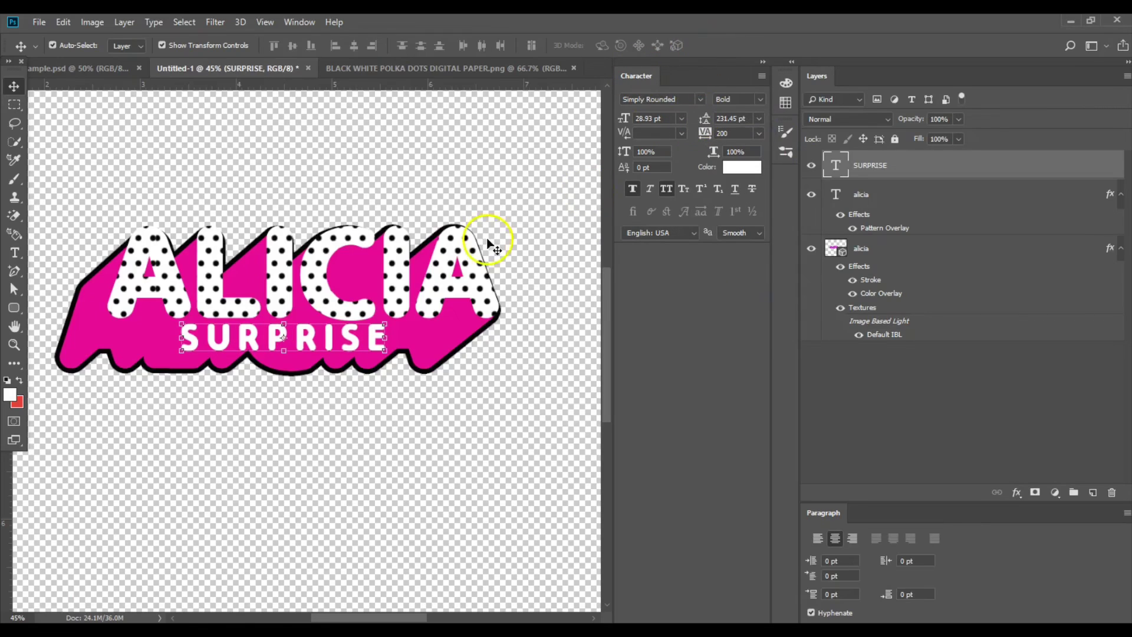
mouse_move(357, 344)
mouse_down()
mouse_move(347, 342)
mouse_move(376, 337)
mouse_up()
click(447, 425)
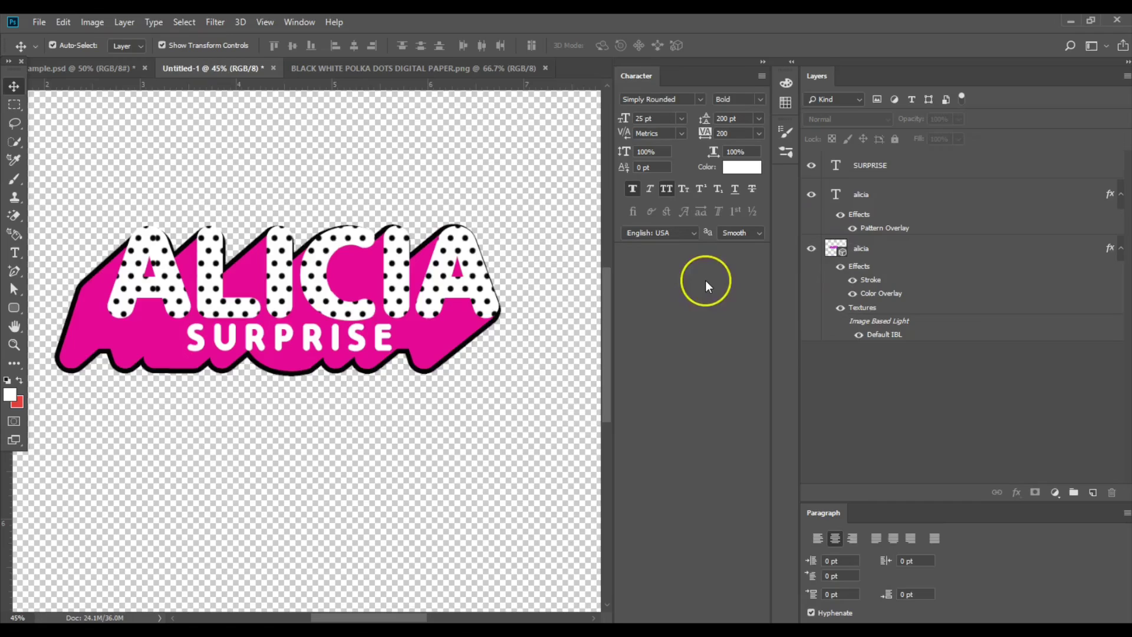
Give the polka-dot ALICIA text layer a black 8 px outside Stroke.
click(466, 292)
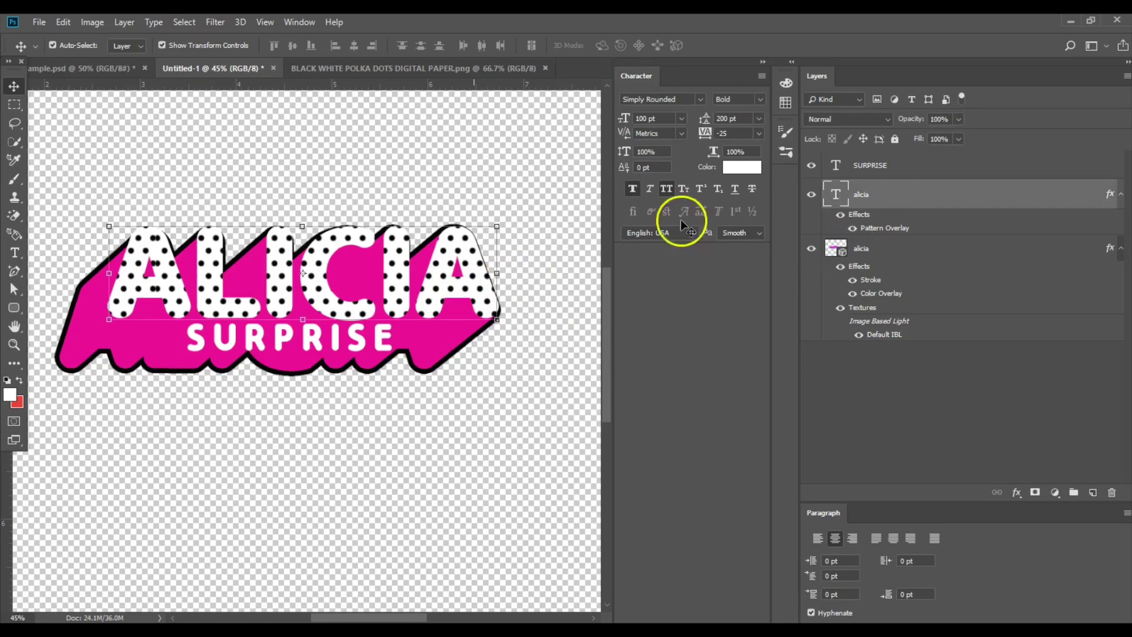
click(1016, 493)
key(Escape)
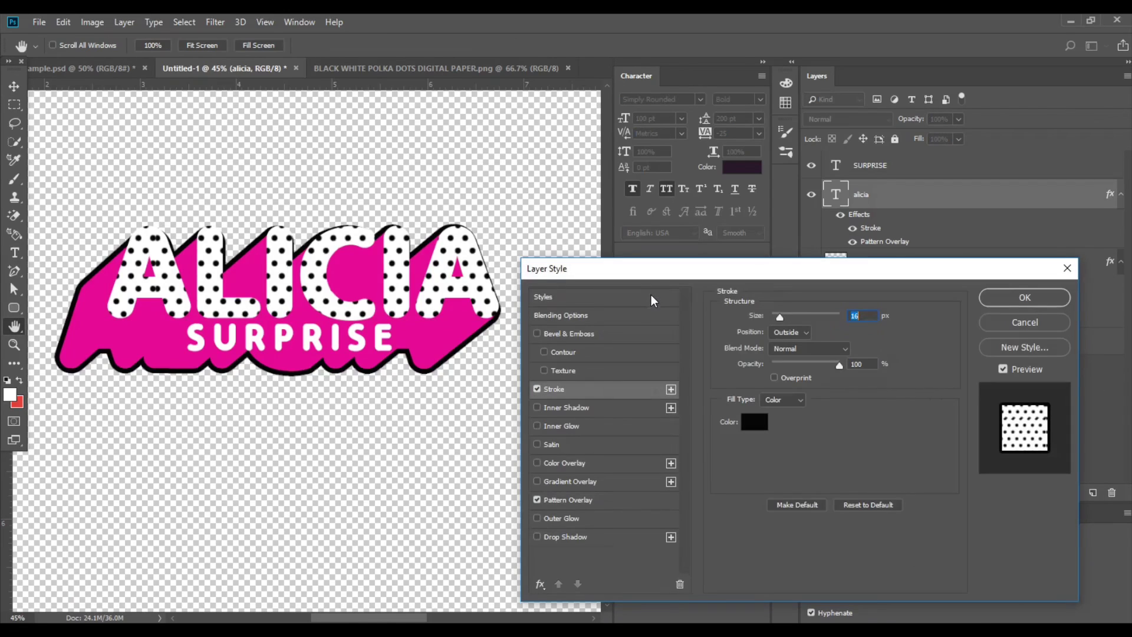
click(725, 372)
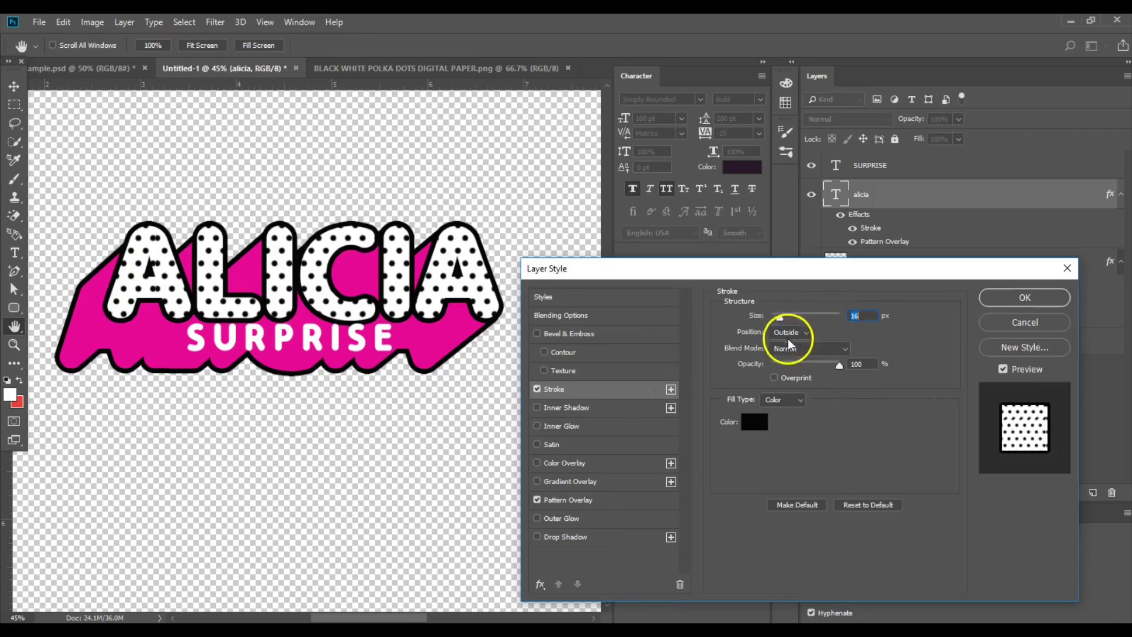
drag(782, 323, 779, 323)
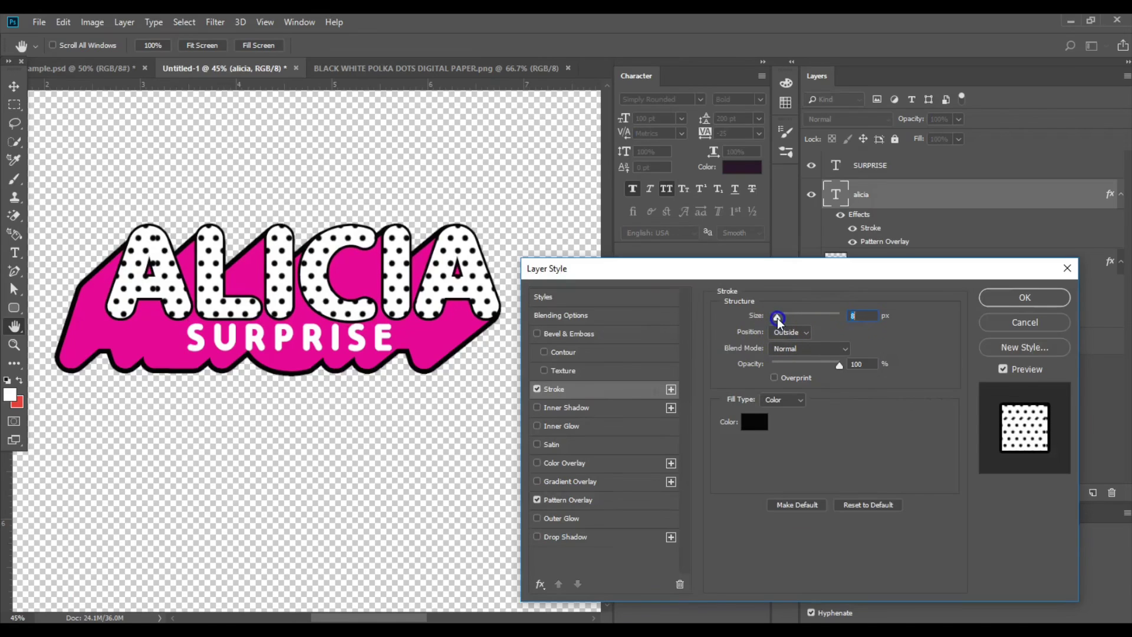
click(1009, 299)
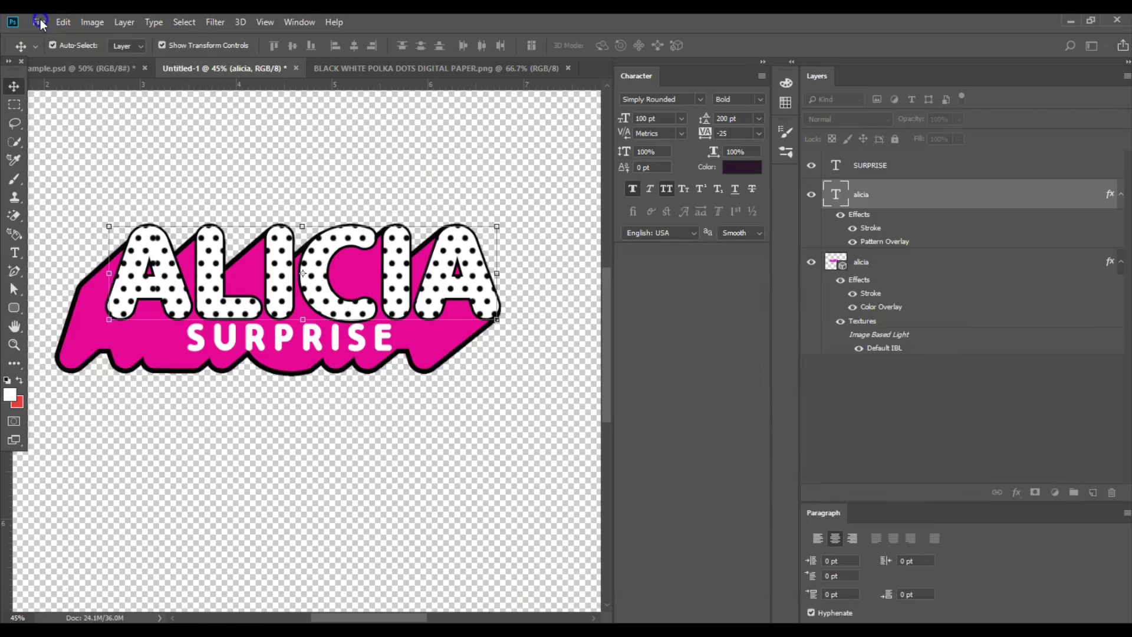
Save a PNG copy named 'LOL THEME PNG - ALICIA' into the LOL THEME folder.
click(39, 21)
click(66, 182)
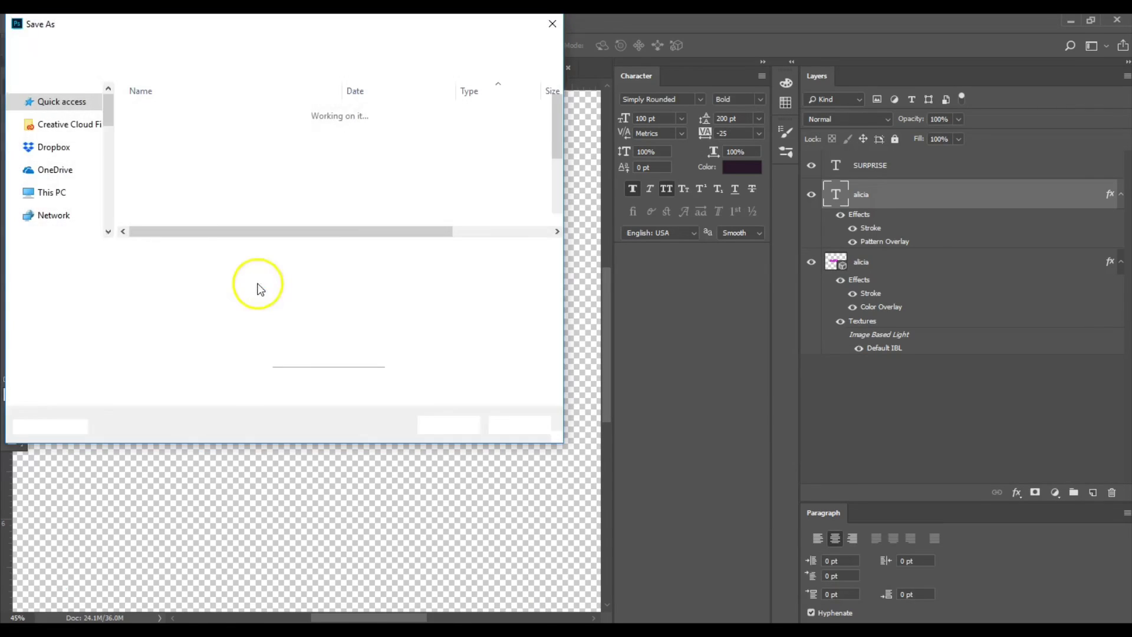
click(180, 271)
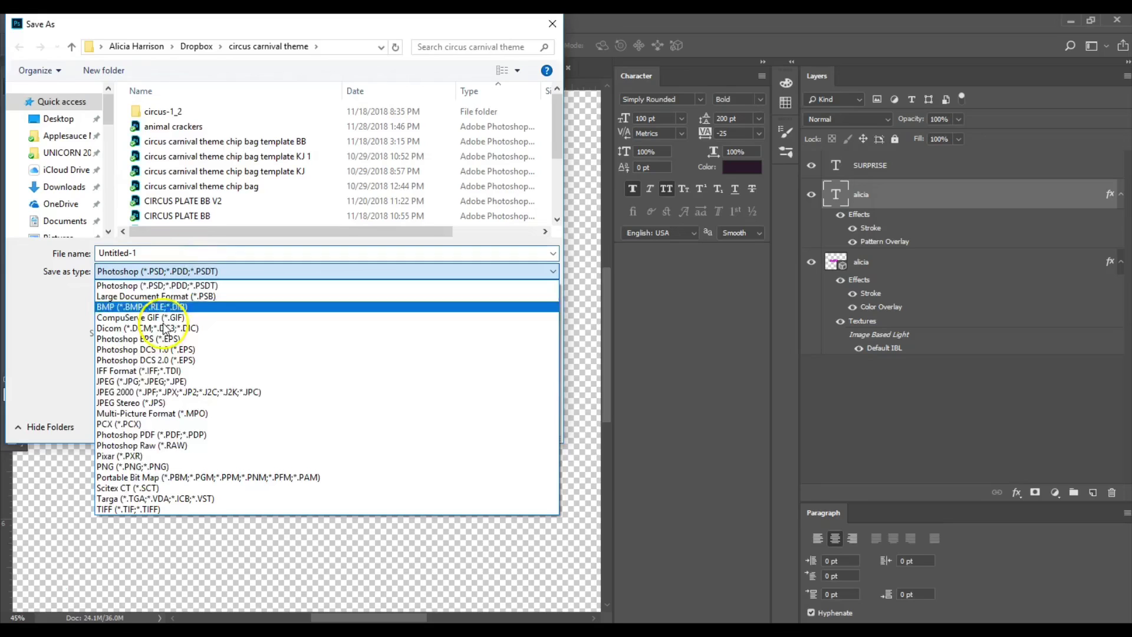
click(114, 447)
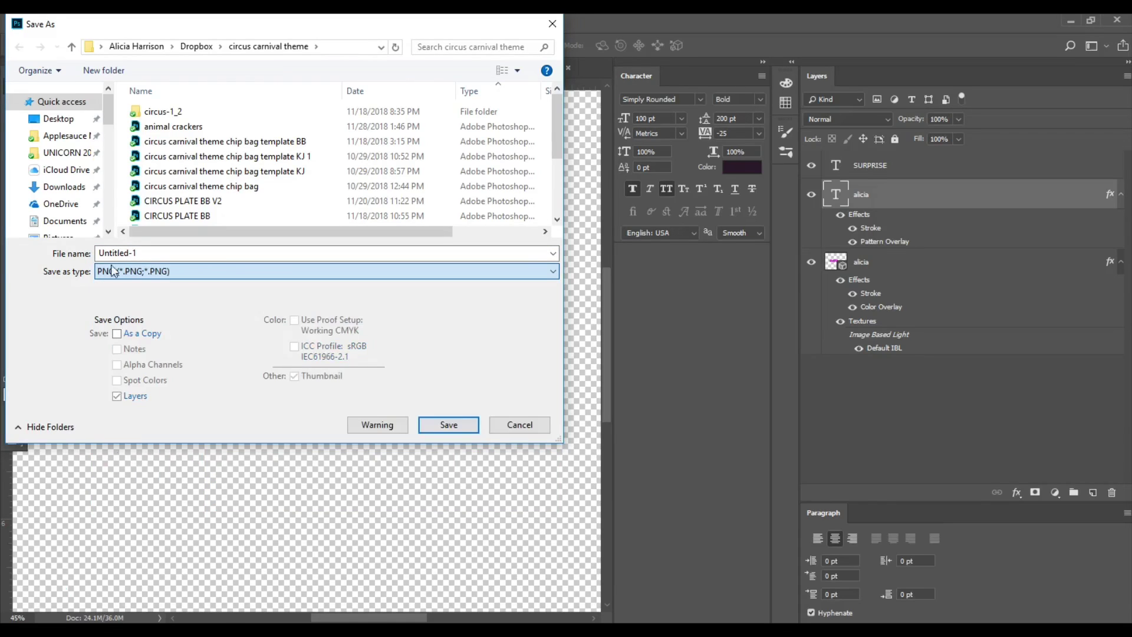
click(105, 160)
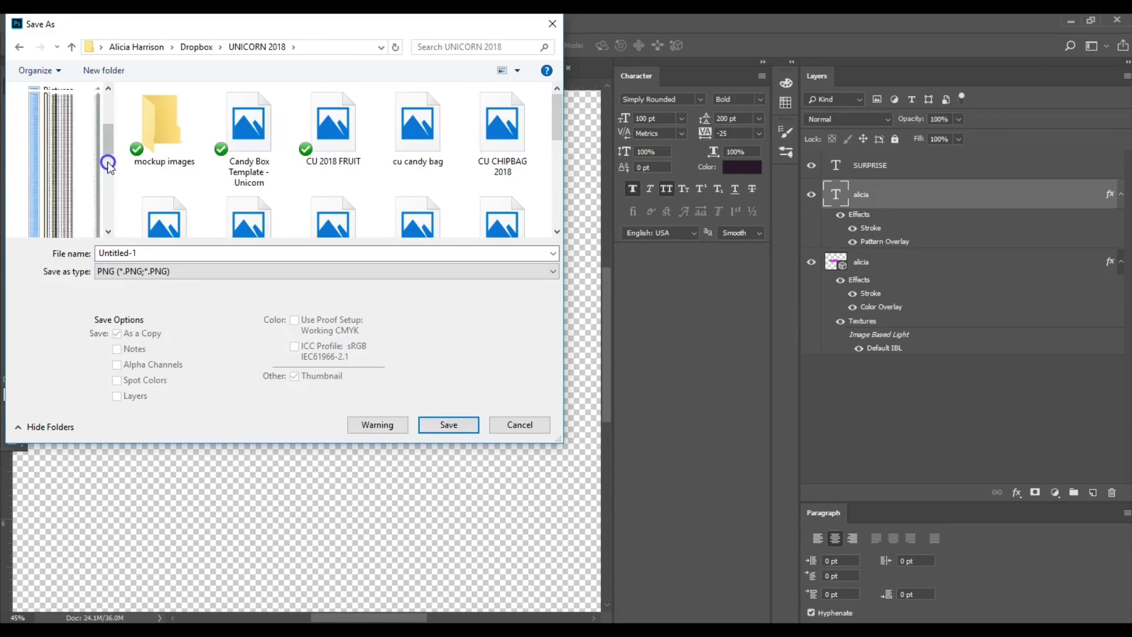
scroll(107, 162, down, 5)
drag(107, 161, 108, 168)
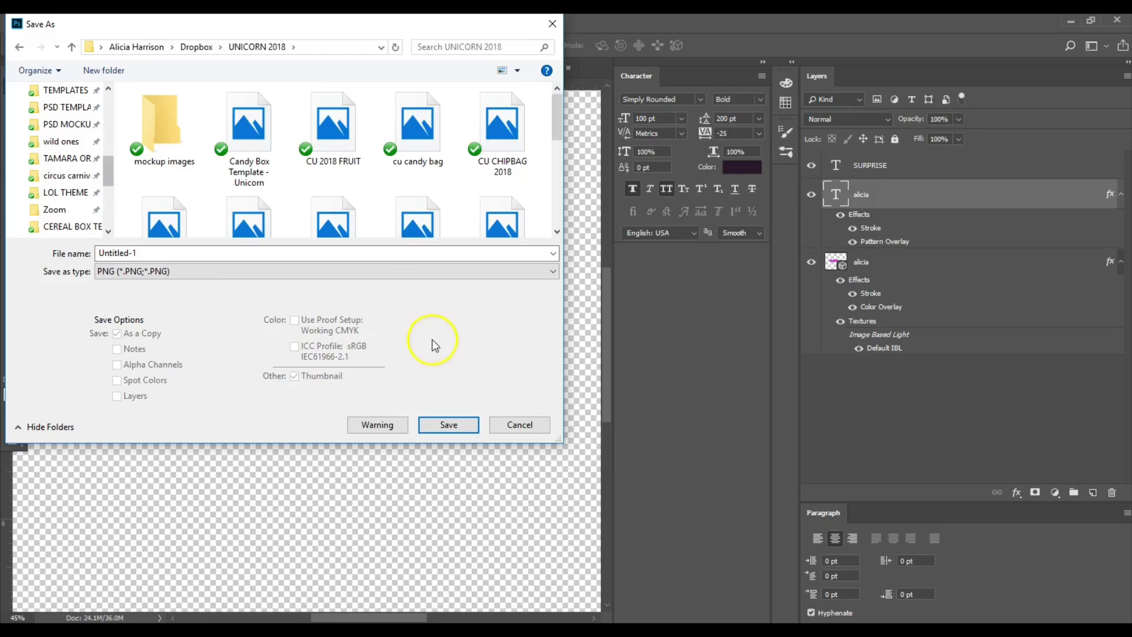
click(81, 192)
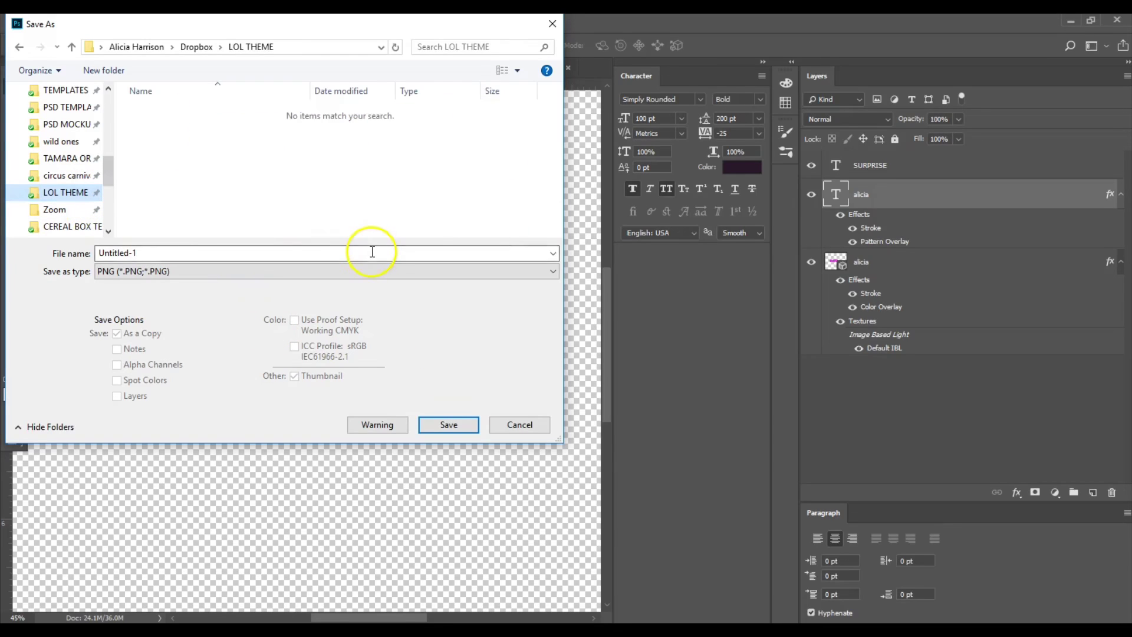
double_click(333, 252)
text(LOL THEME PNG - ALICIA)
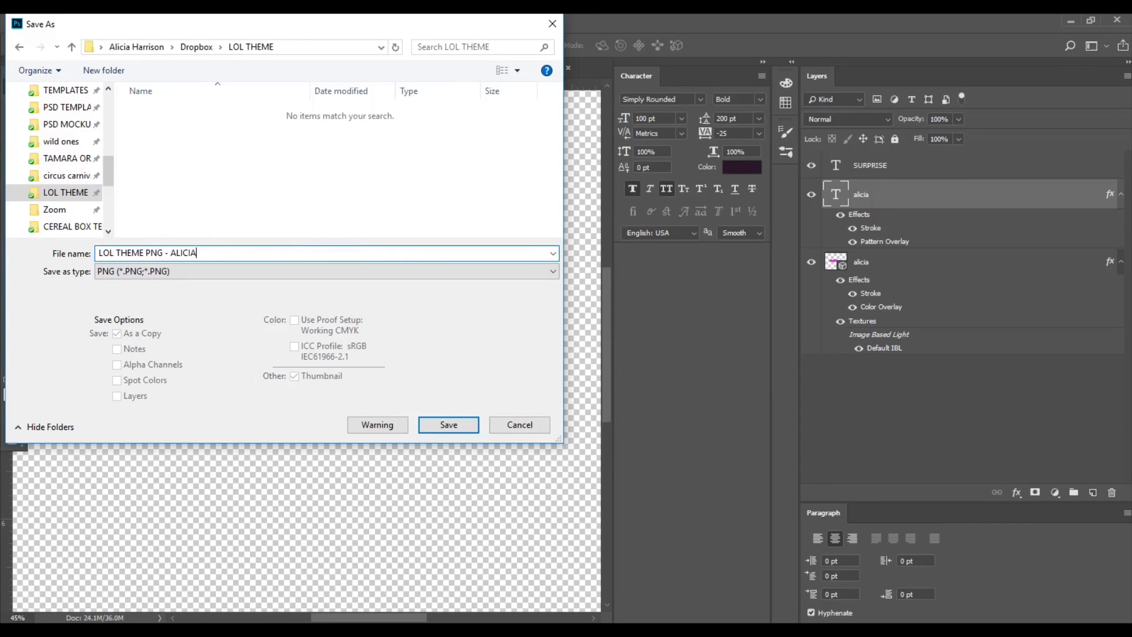
key(Return)
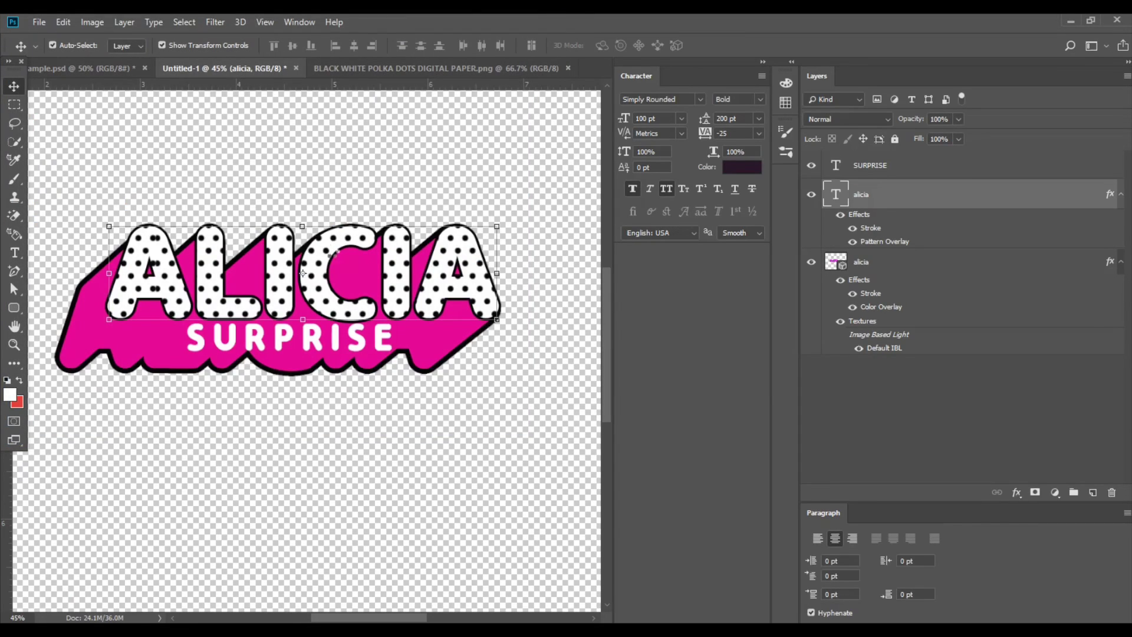
Accept the PNG Format Options to write the file, then select SURPRISE for repositioning.
key(Return)
click(551, 417)
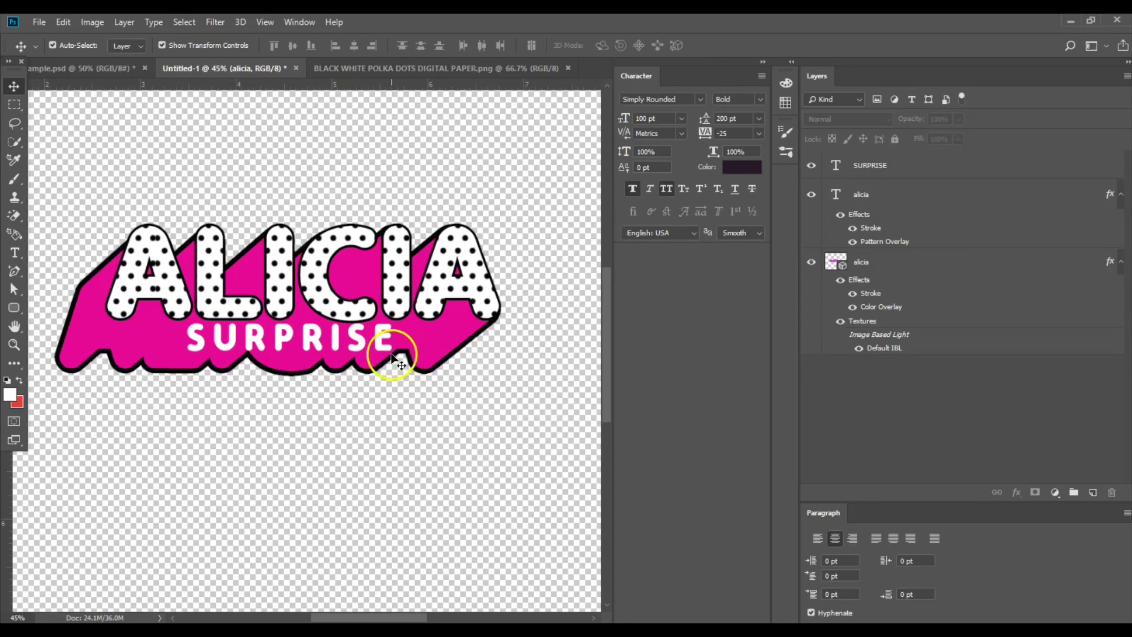
click(380, 348)
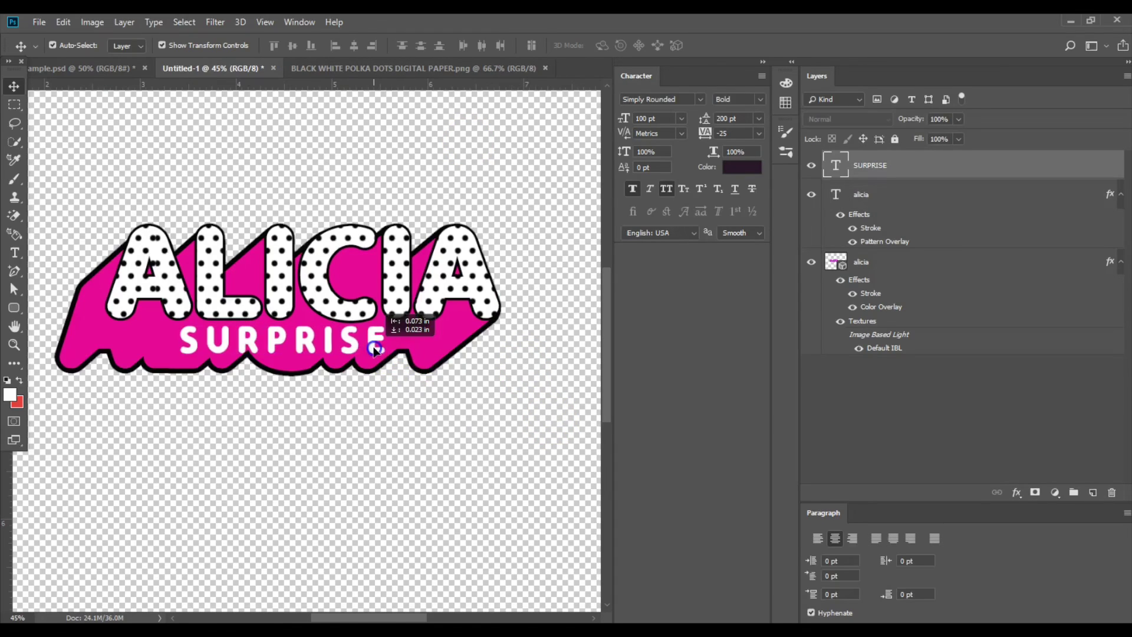